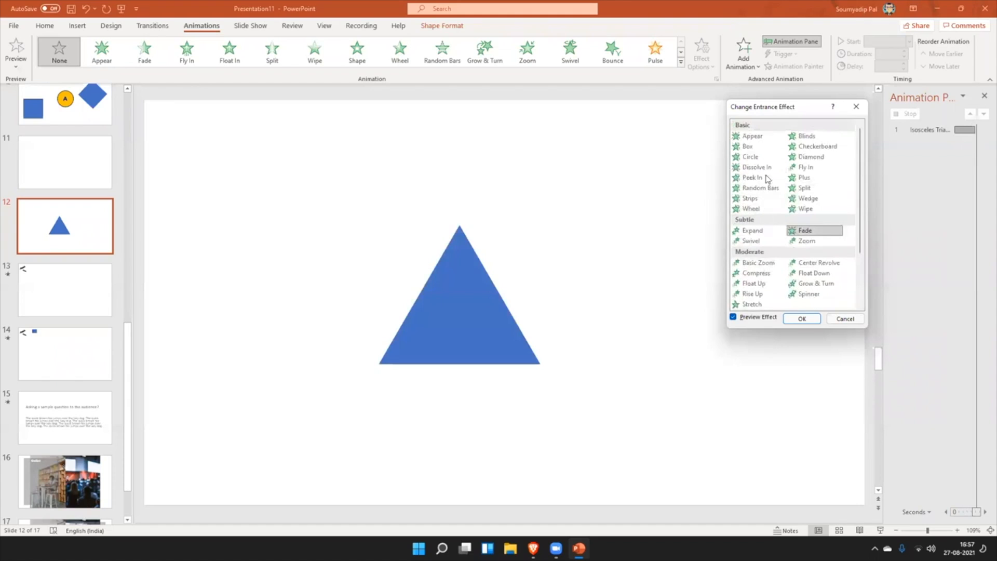
# Preview the Checkerboard, Diamond, Fly In, Plus, Split, Wedge and Wheel entrance effects on the triangle without applying any
pyautogui.click(810, 146)
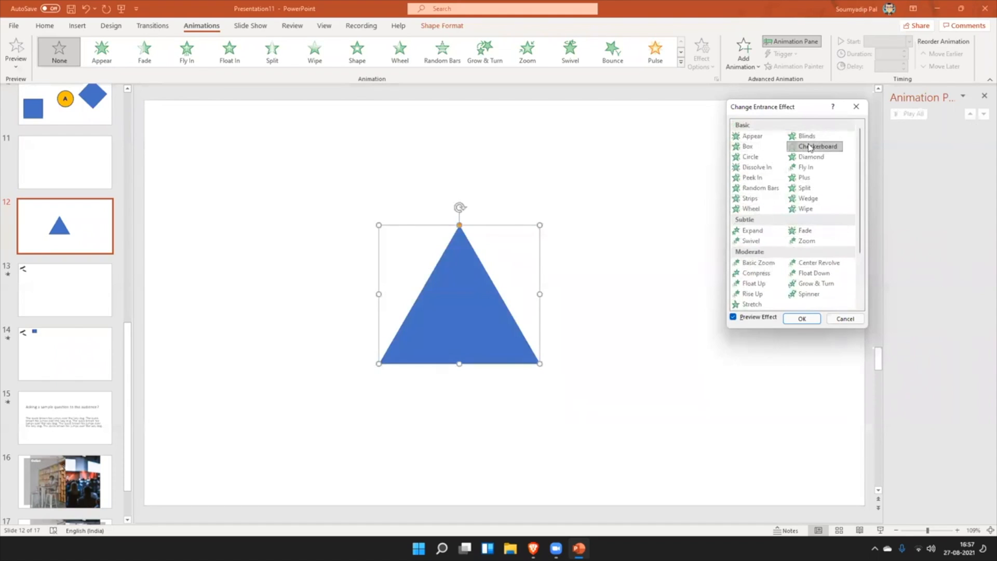
pyautogui.click(814, 159)
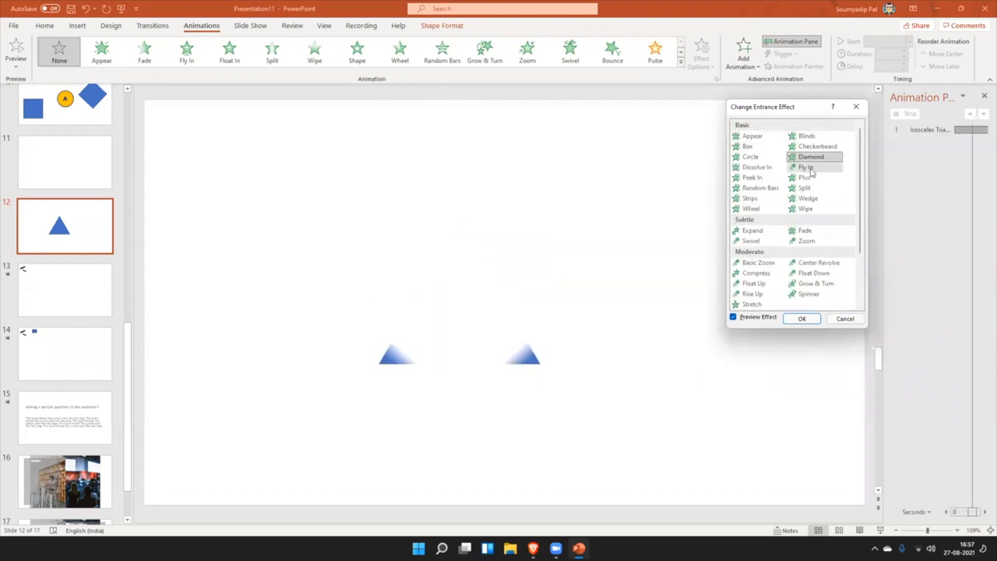
pyautogui.click(810, 169)
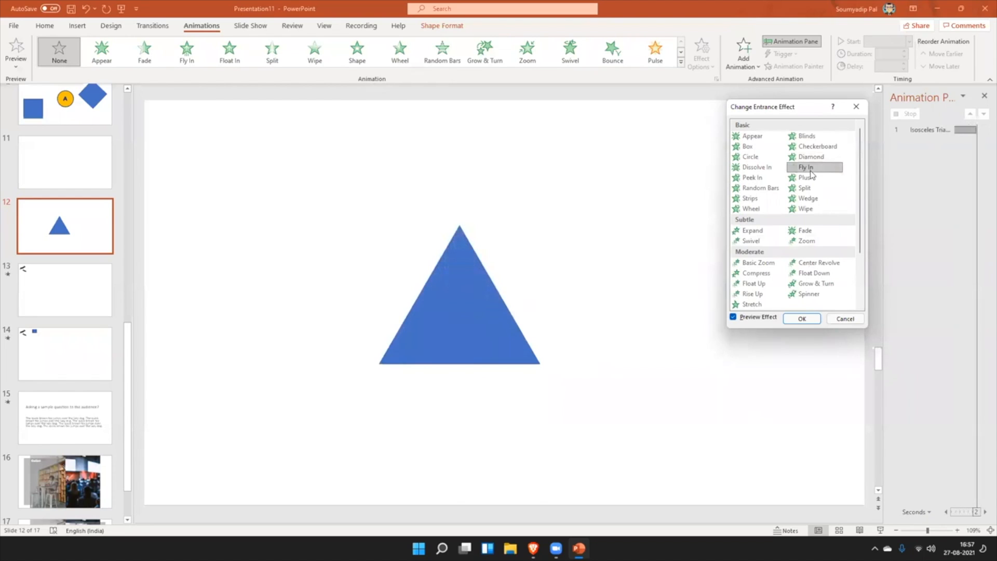
pyautogui.click(811, 178)
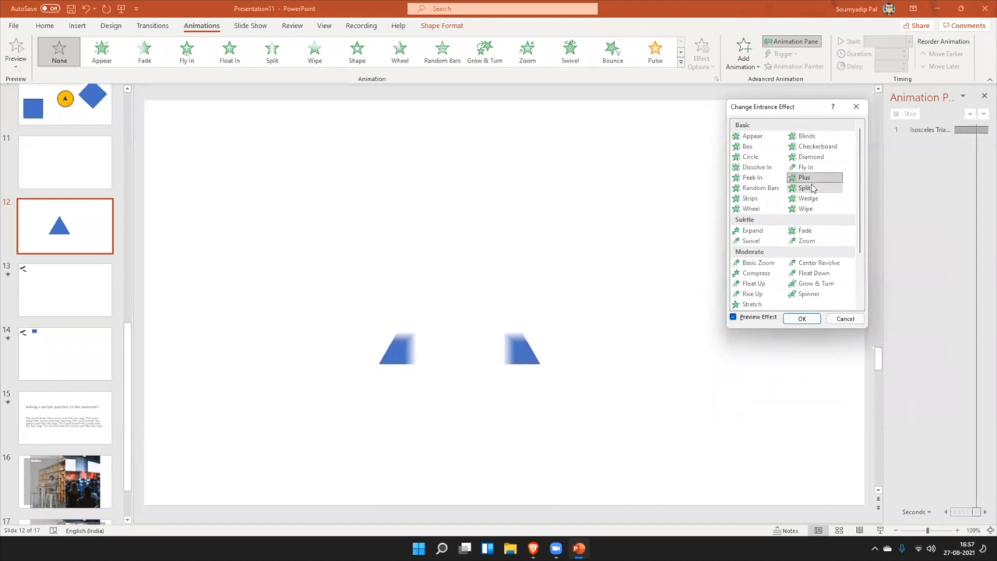
pyautogui.click(811, 188)
pyautogui.click(812, 198)
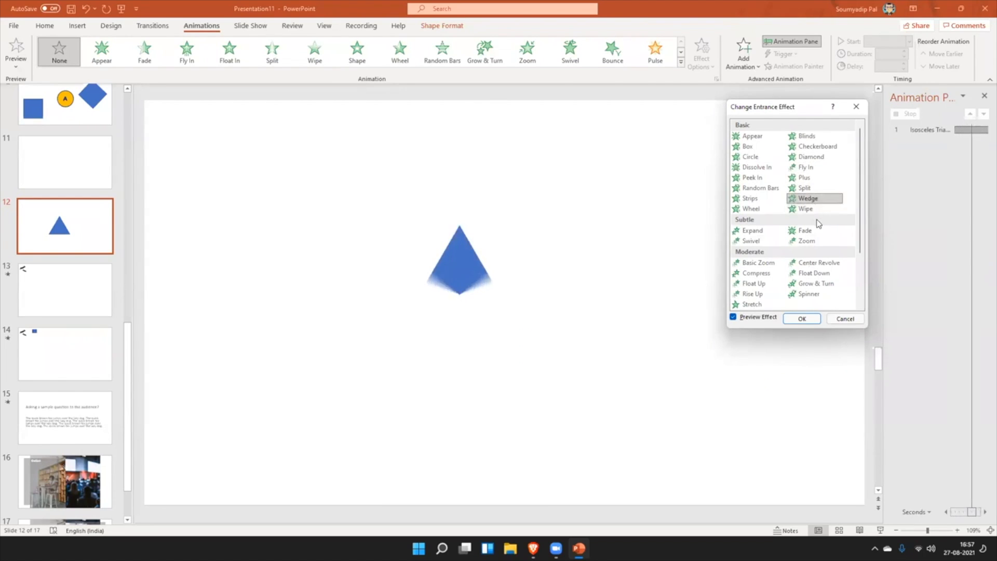
pyautogui.click(763, 209)
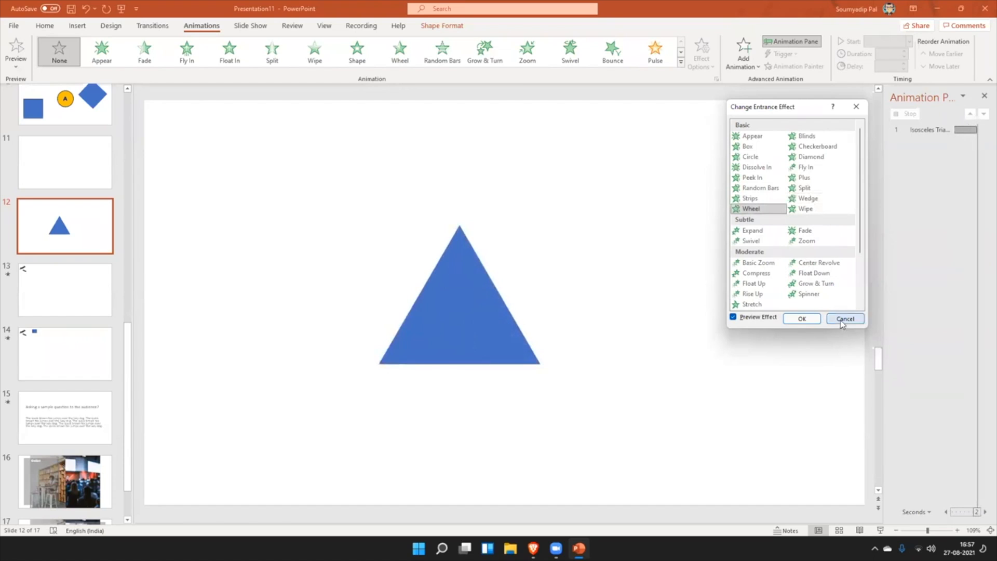
# Browse the full list of exit effects for the triangle and close it without applying one
pyautogui.click(681, 64)
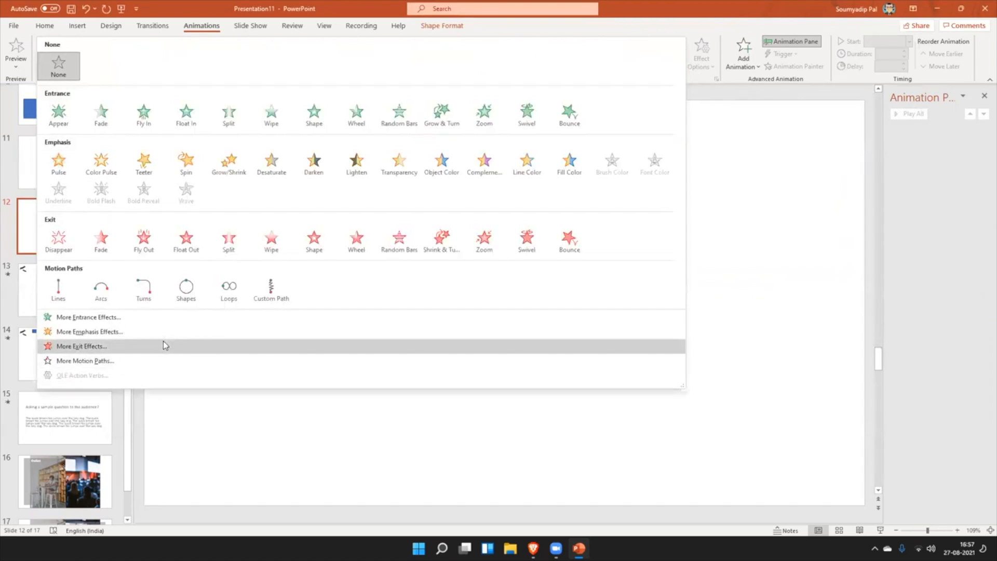
pyautogui.click(164, 345)
pyautogui.scroll(-3, 535, 317)
pyautogui.click(552, 373)
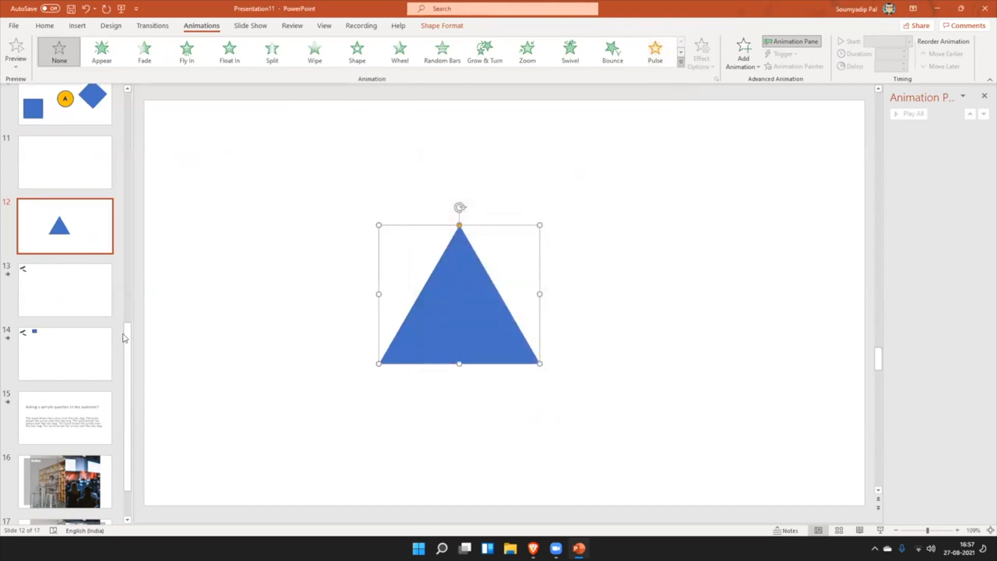
# Preview the Curvy Star, Loop de Loop, Horizontal Figure 8, Neutron, Swoosh and Heartbeat motion paths on the triangle without applying any
pyautogui.click(679, 63)
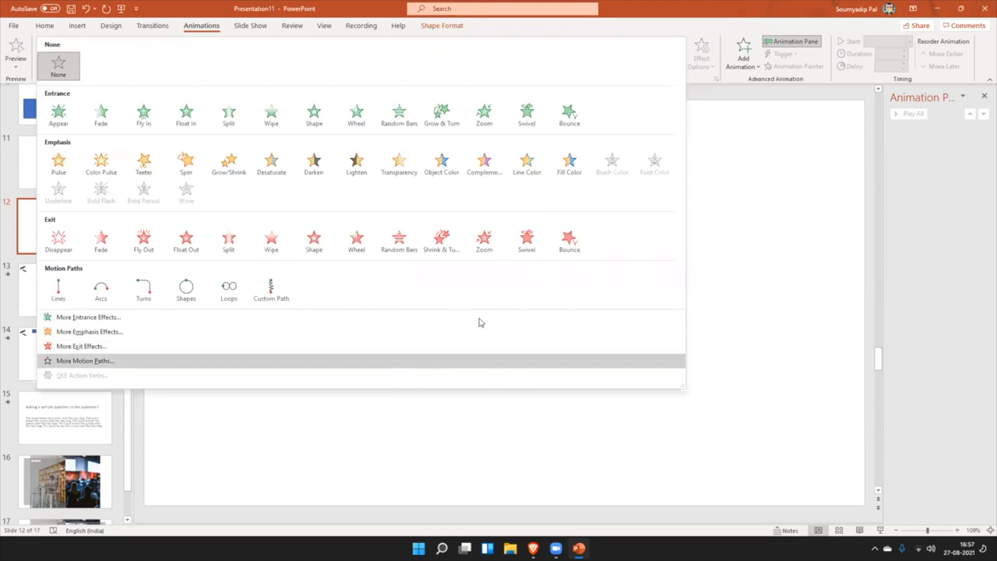
pyautogui.click(490, 360)
pyautogui.scroll(-2, 475, 309)
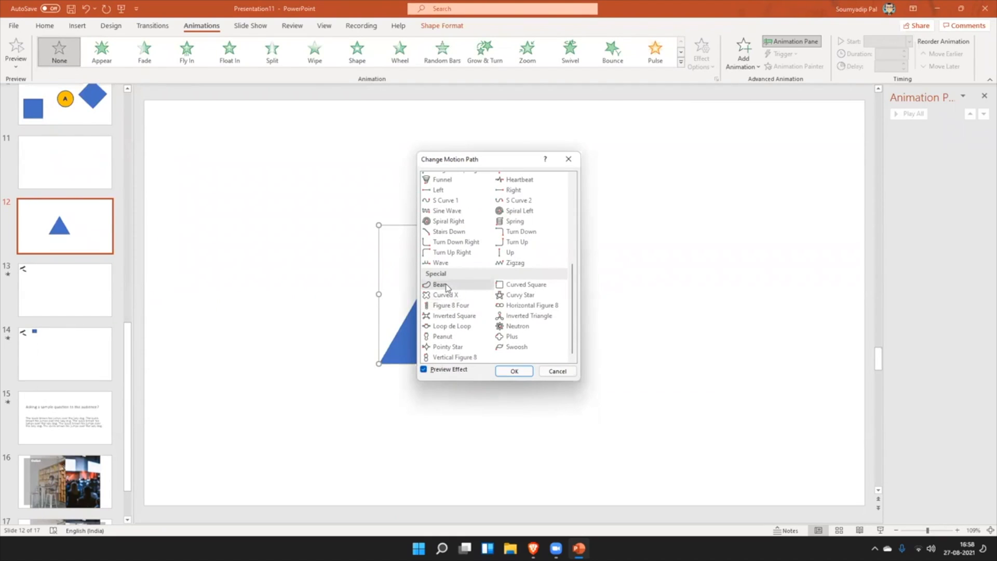
pyautogui.click(536, 295)
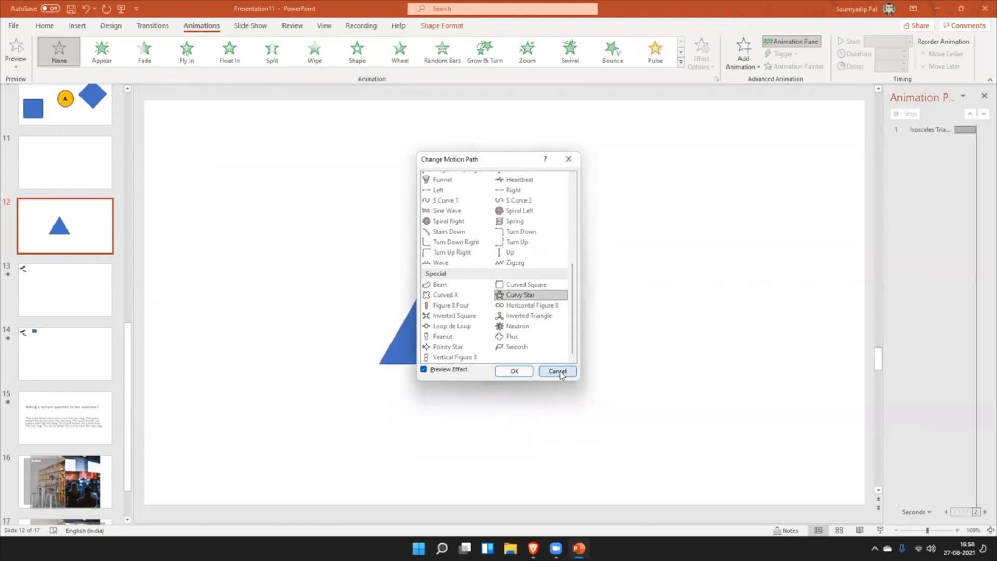
pyautogui.click(461, 327)
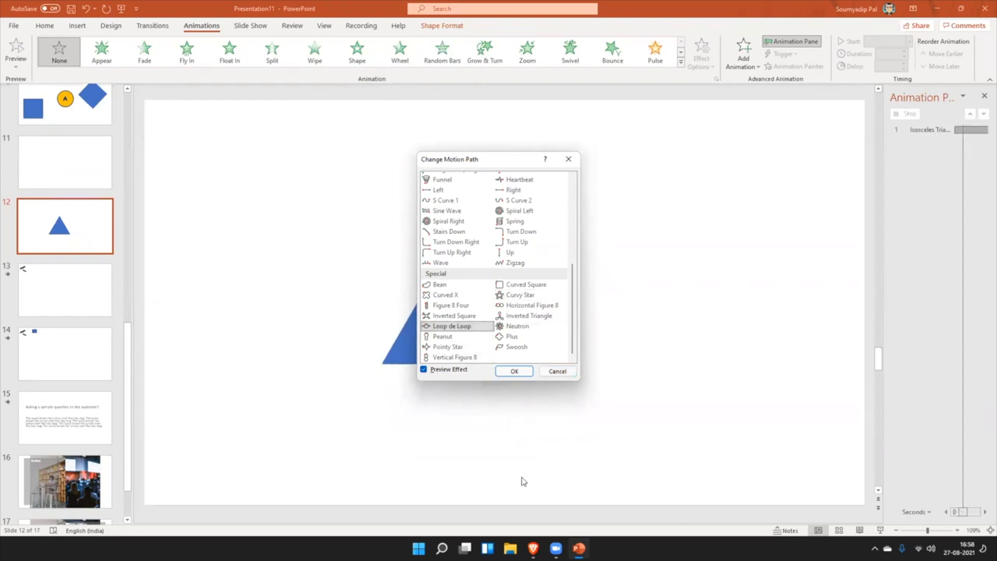
pyautogui.moveTo(498, 162); pyautogui.dragTo(169, 179)
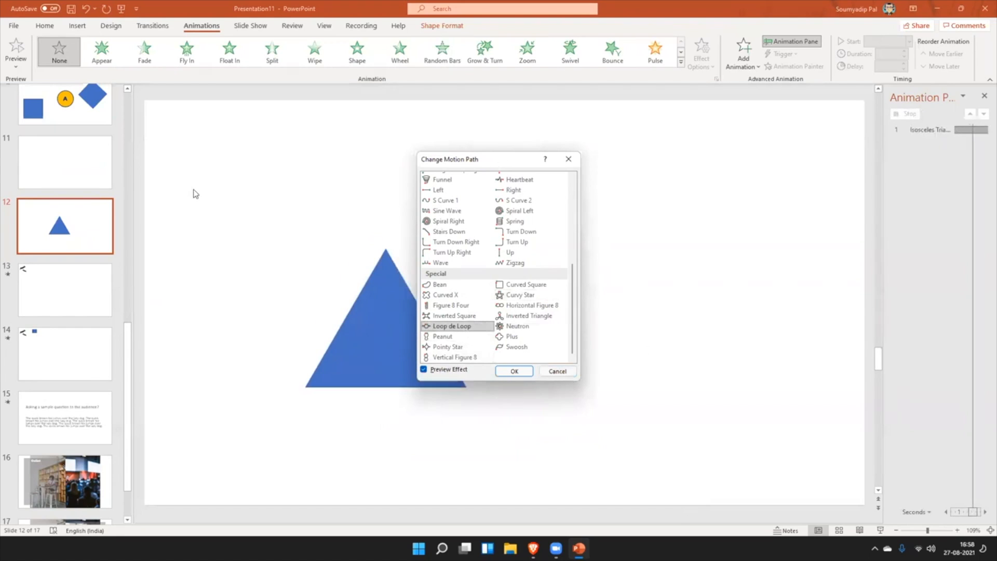
pyautogui.click(210, 323)
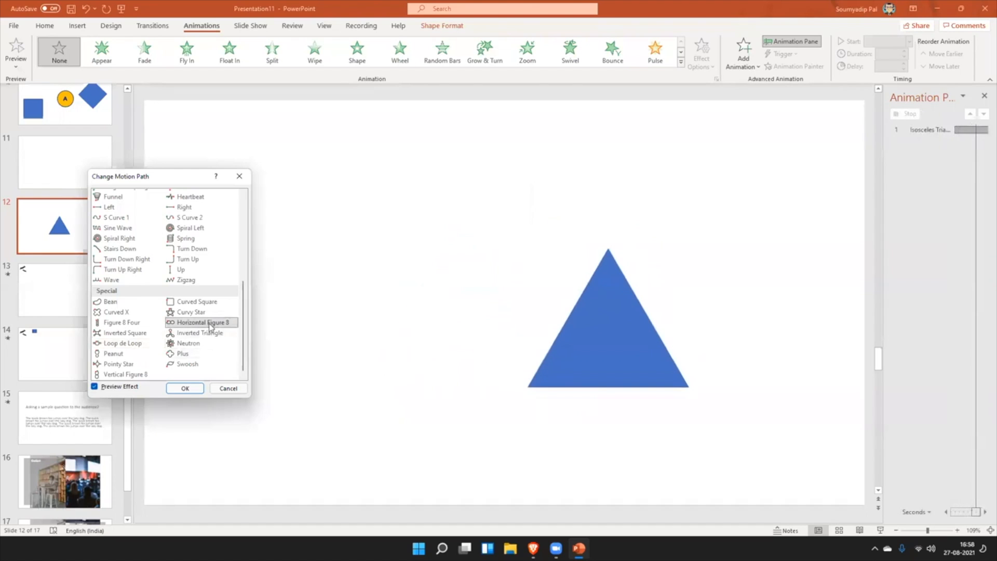
pyautogui.click(204, 346)
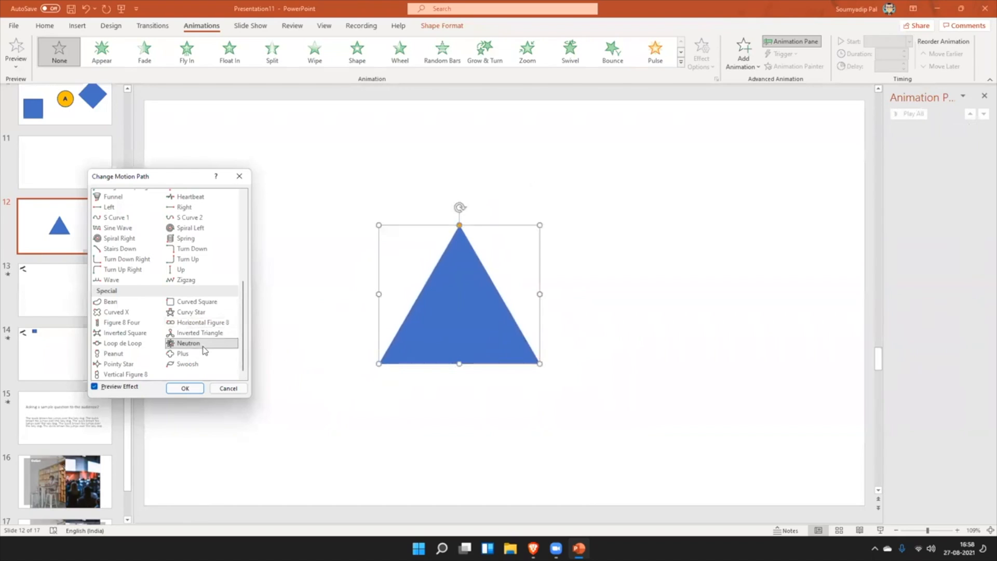
pyautogui.click(197, 364)
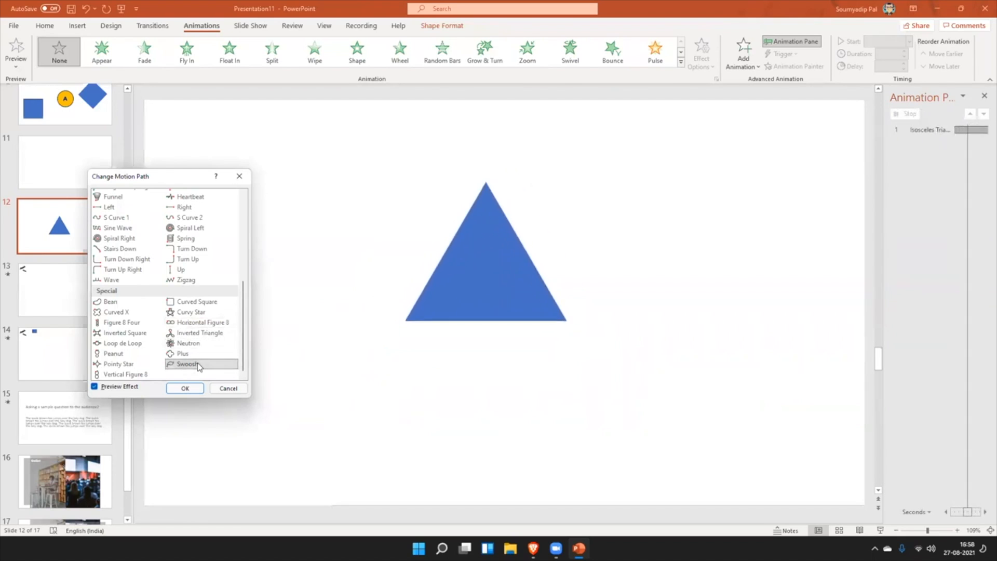
pyautogui.click(190, 196)
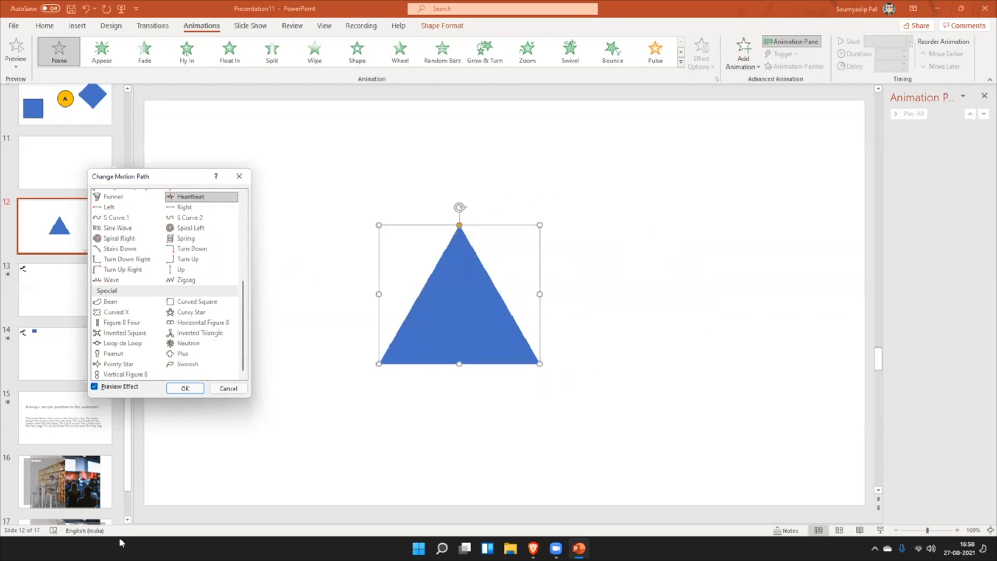
pyautogui.click(228, 388)
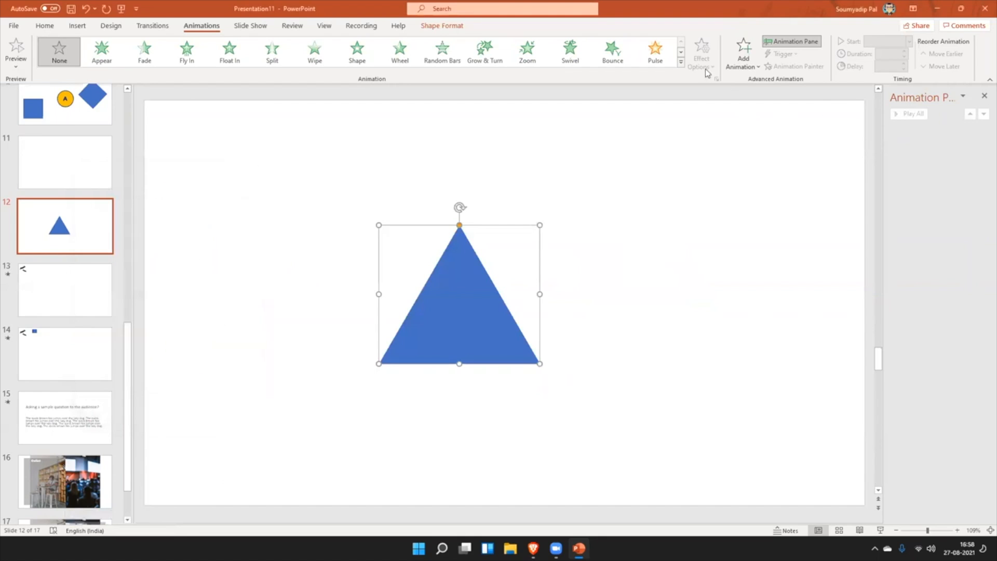
# Preview the Contrasting Color and Blink emphasis effects on the triangle without applying either
pyautogui.click(683, 65)
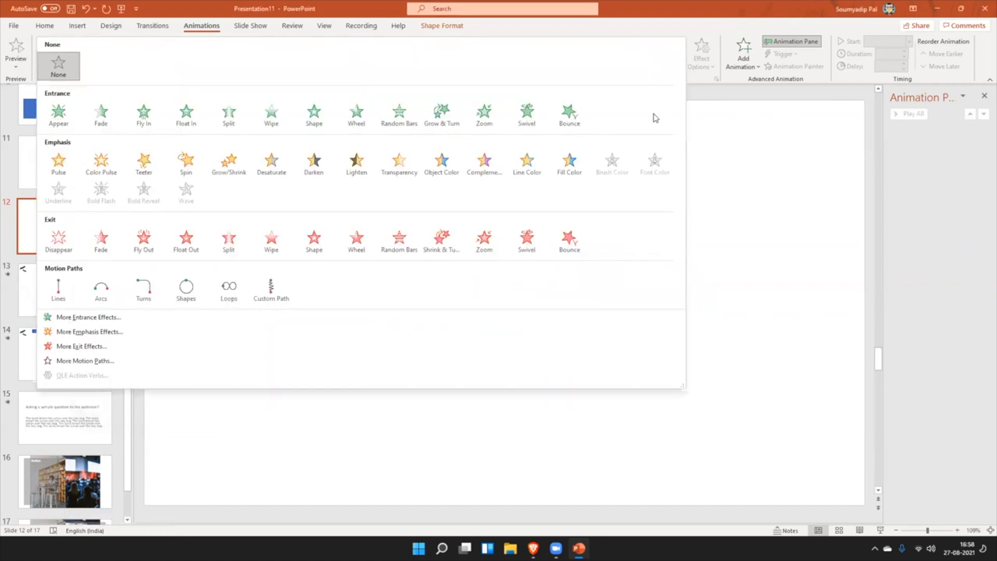
pyautogui.click(112, 331)
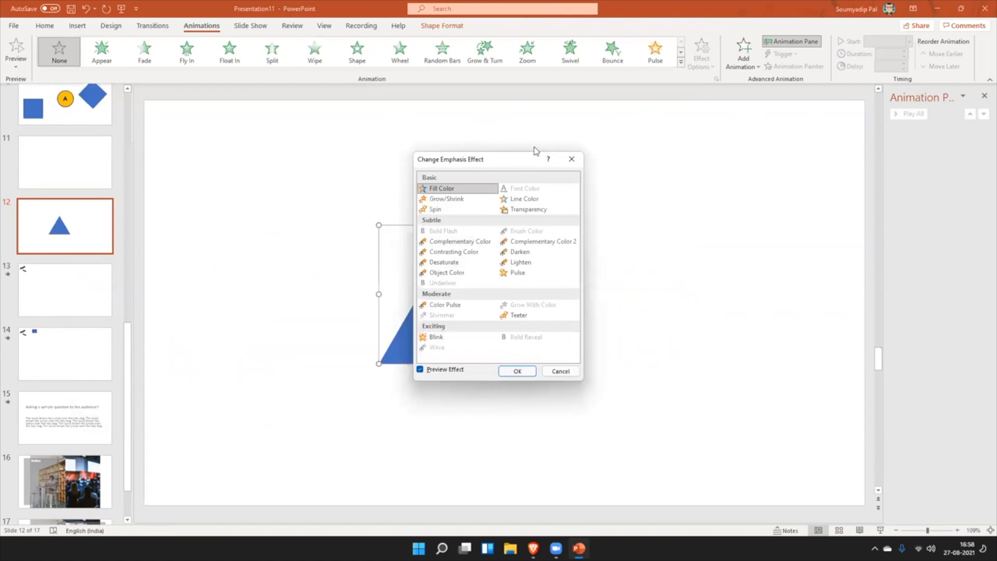
pyautogui.moveTo(477, 159); pyautogui.dragTo(718, 161)
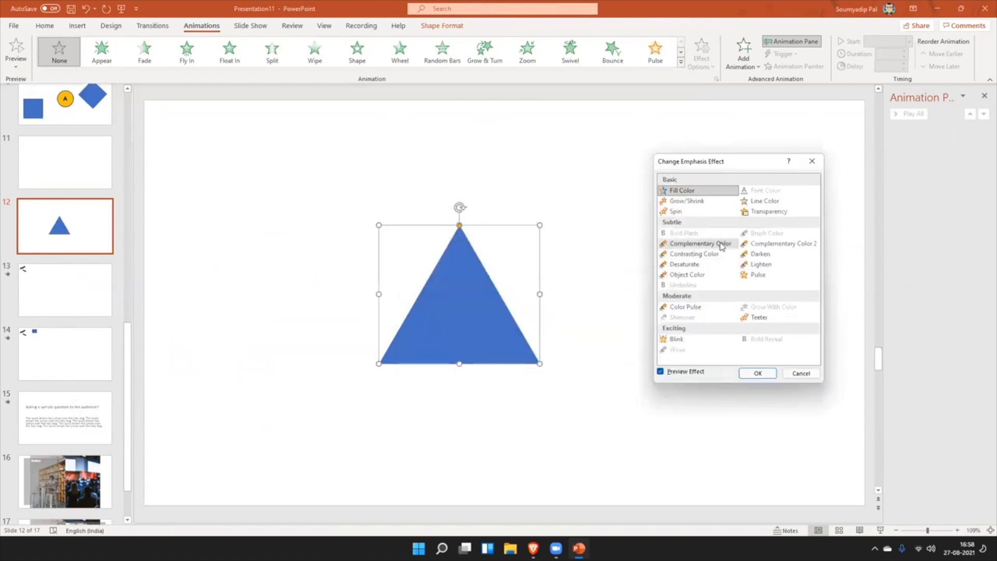
pyautogui.click(715, 256)
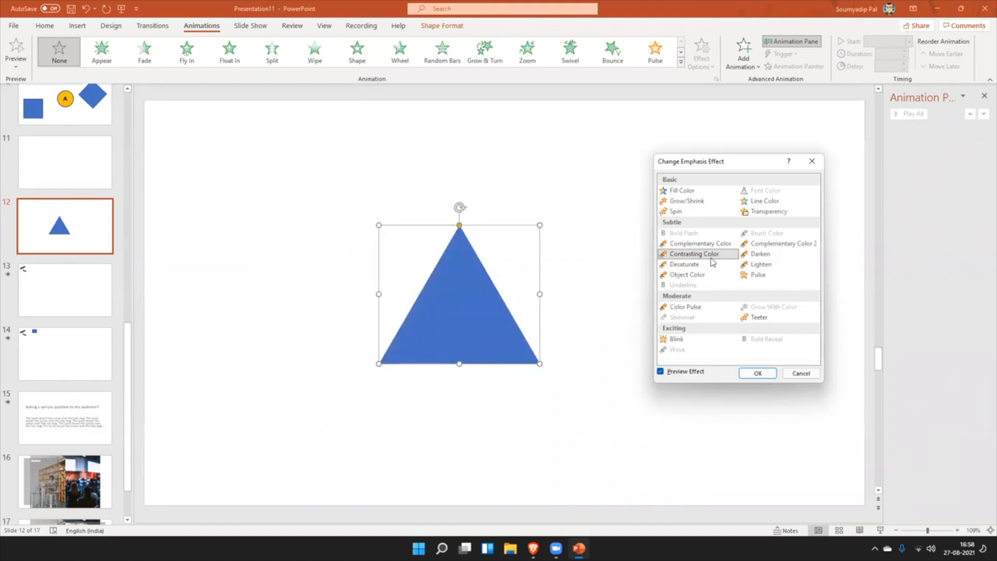
pyautogui.click(672, 340)
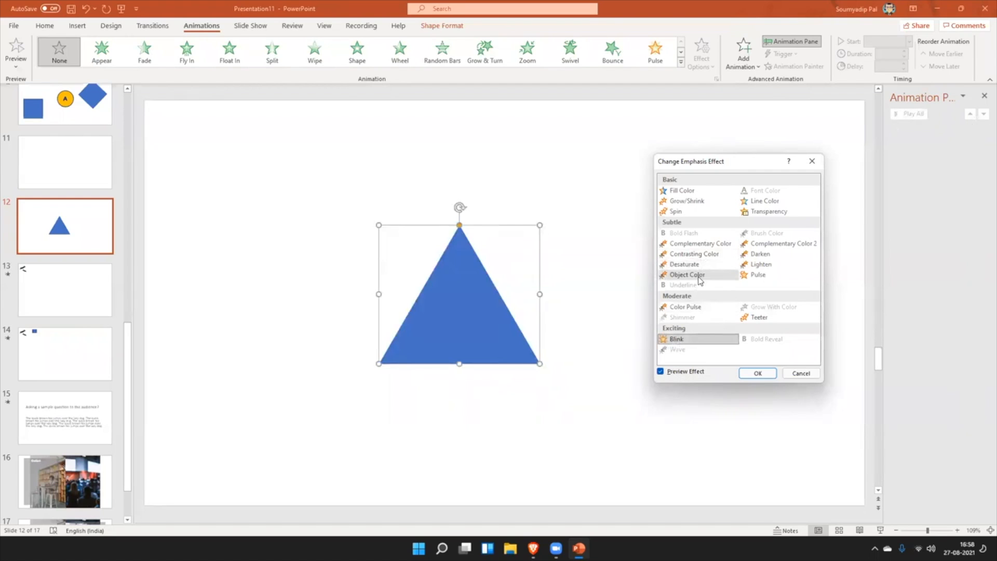
pyautogui.click(797, 373)
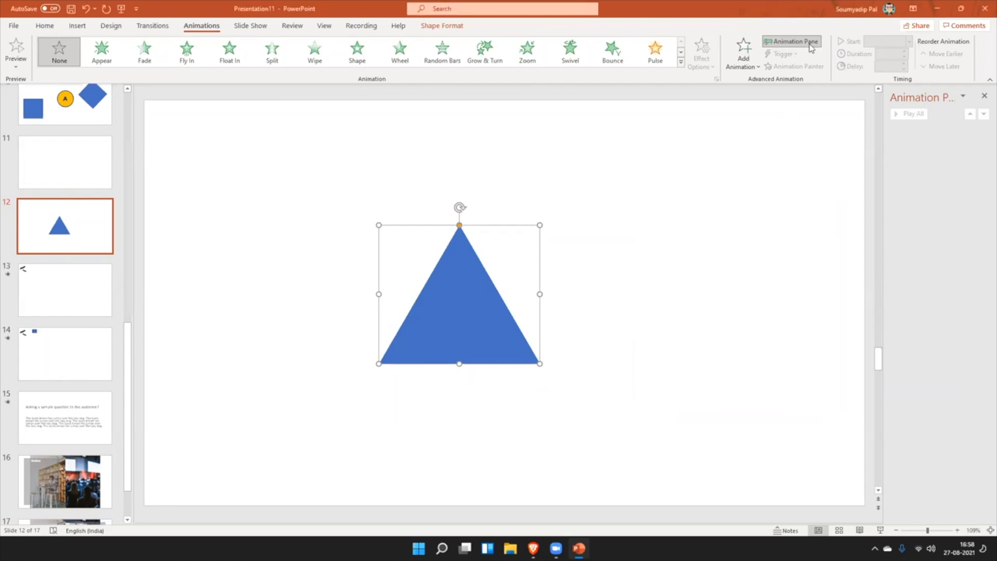
# Display slide 10 with the circle and two blue squares, and widen the Animation Pane to show its timeline
pyautogui.click(792, 45)
pyautogui.click(791, 45)
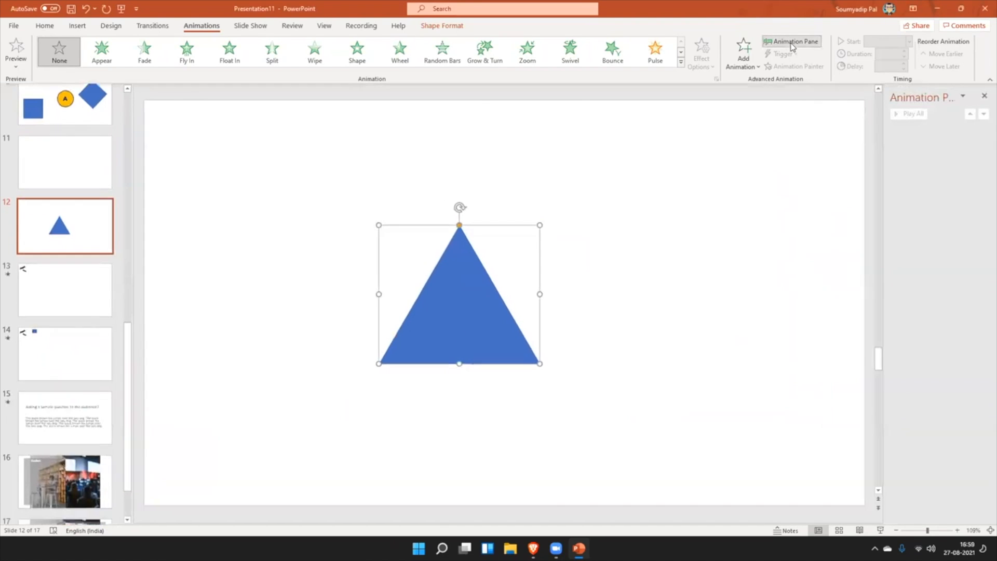
pyautogui.scroll(2, 79, 289)
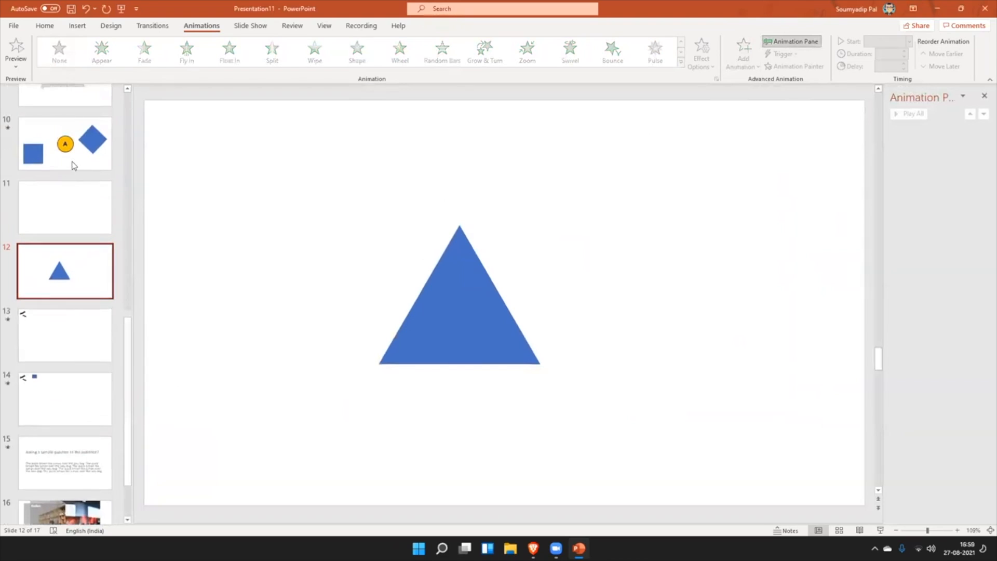
pyautogui.click(72, 165)
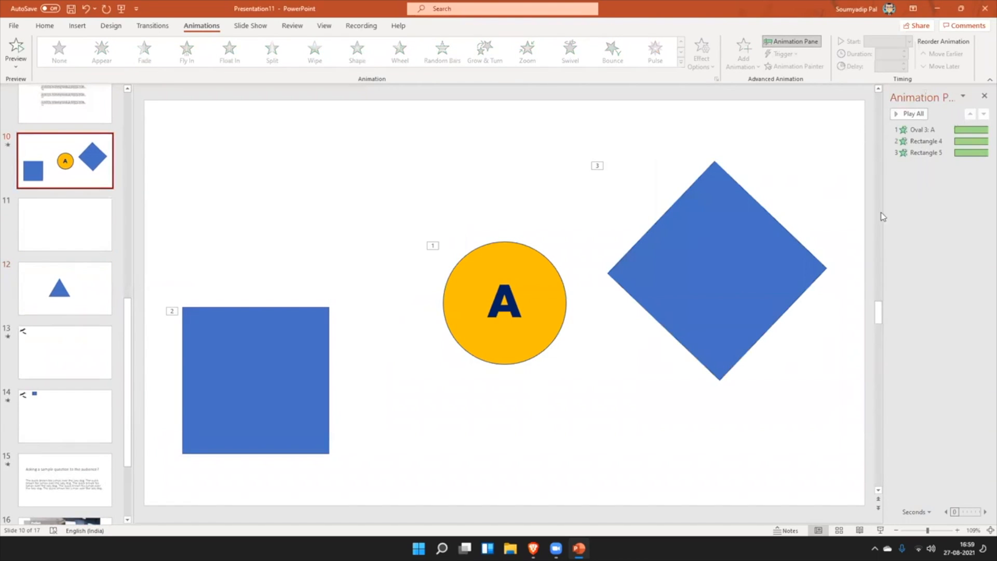
pyautogui.moveTo(877, 237); pyautogui.dragTo(672, 233)
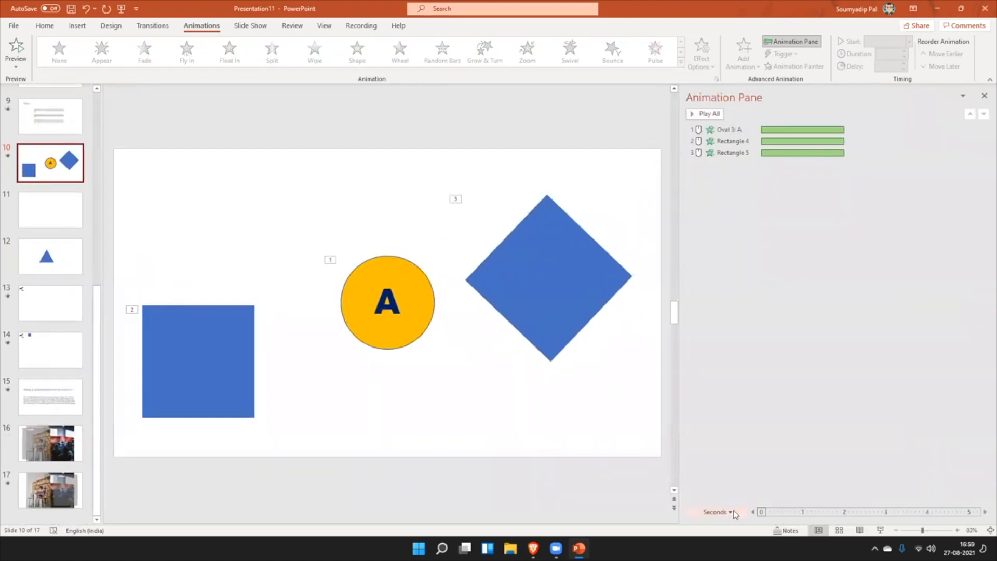
# Zoom the animation timeline out and back in to its five-second scale, and play all animations on slide 10
pyautogui.click(729, 512)
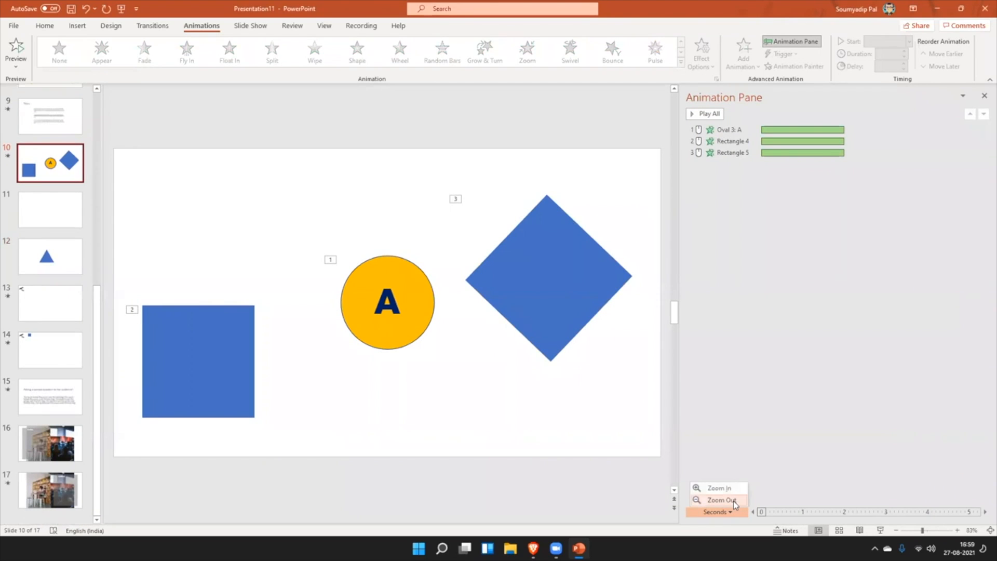
pyautogui.click(734, 500)
pyautogui.click(728, 504)
pyautogui.click(729, 515)
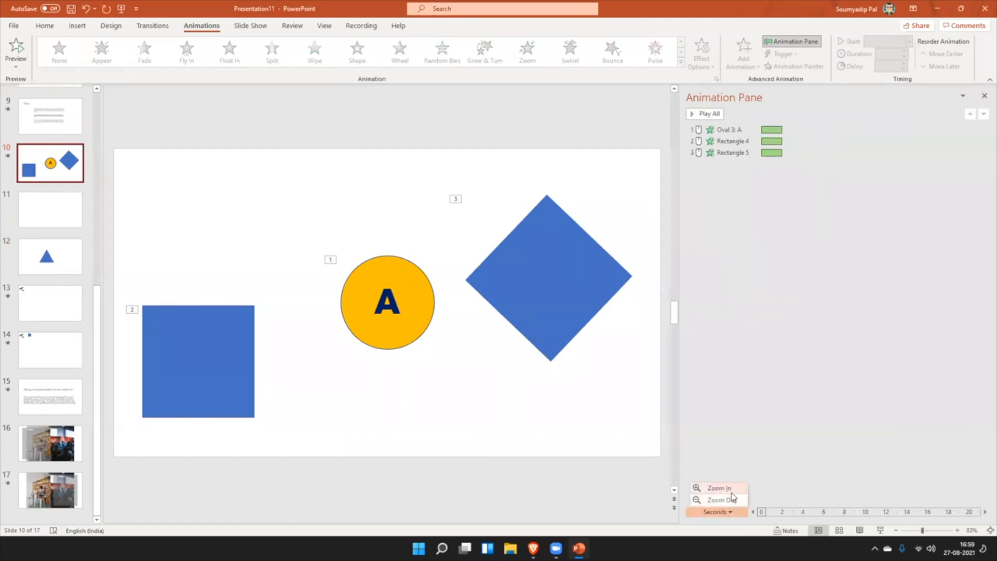
pyautogui.click(732, 491)
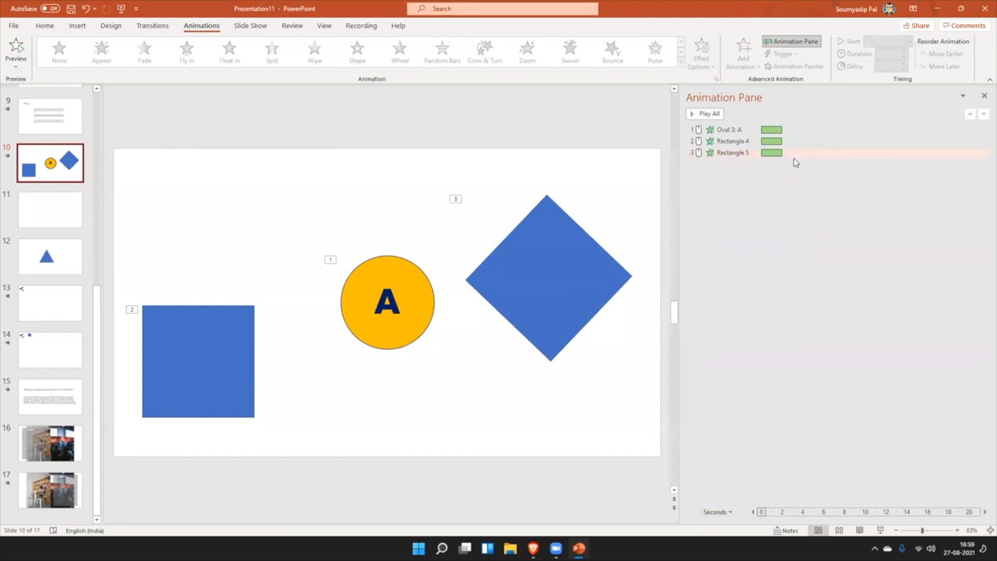
pyautogui.click(731, 514)
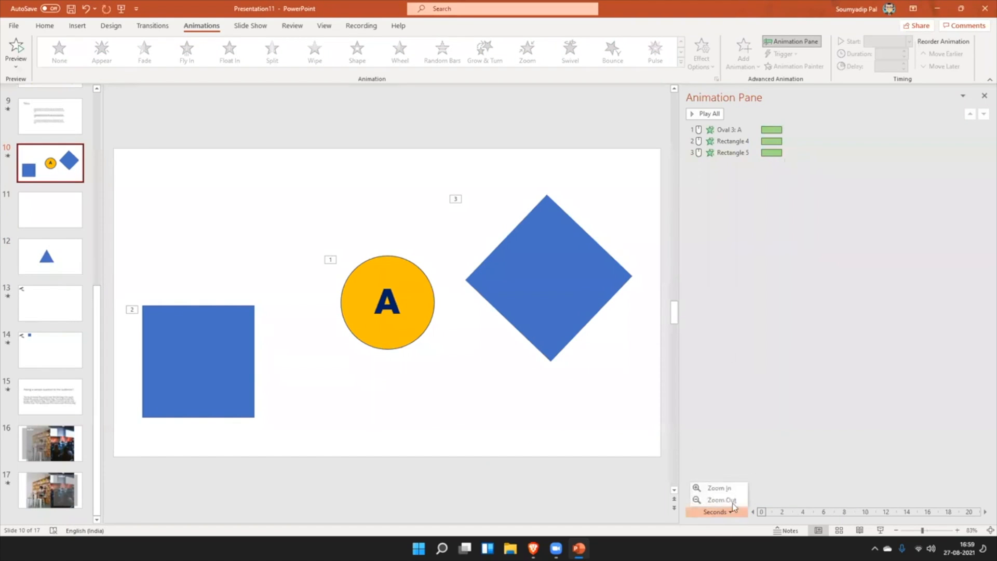
pyautogui.click(719, 489)
pyautogui.click(725, 514)
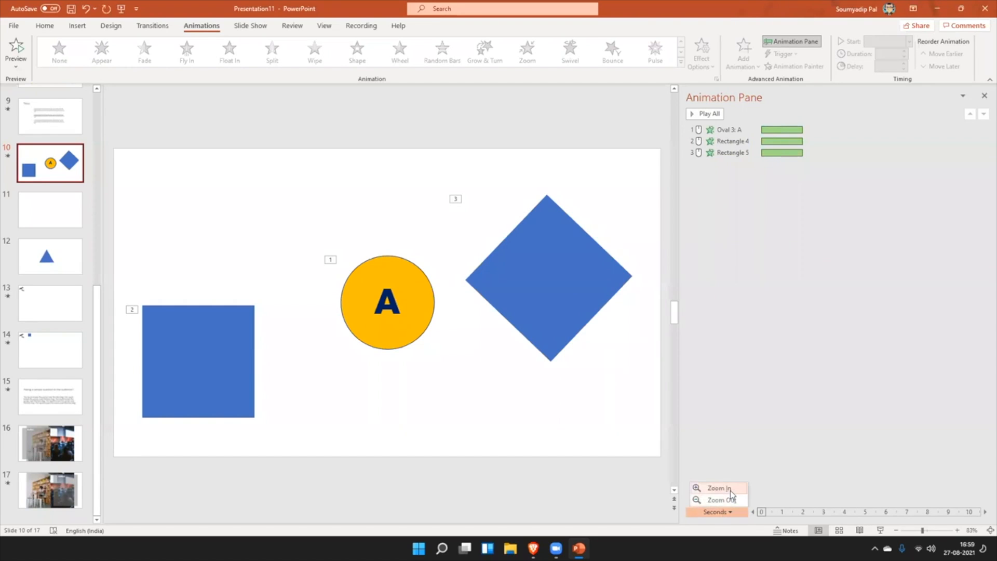
pyautogui.click(730, 490)
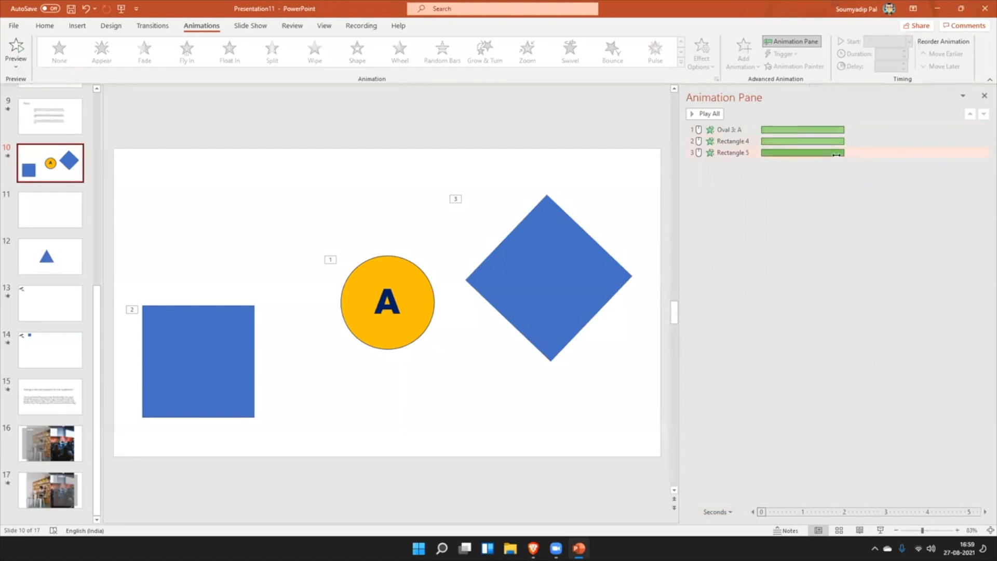
pyautogui.click(707, 114)
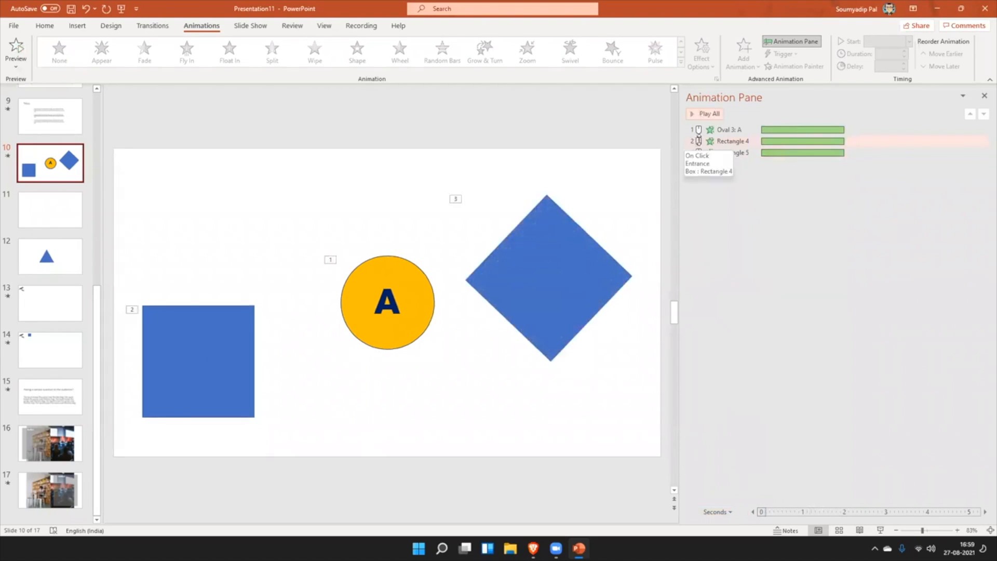
# Set the animation of Rectangle 4, the second entry in the list, to start after the previous one
pyautogui.click(745, 140)
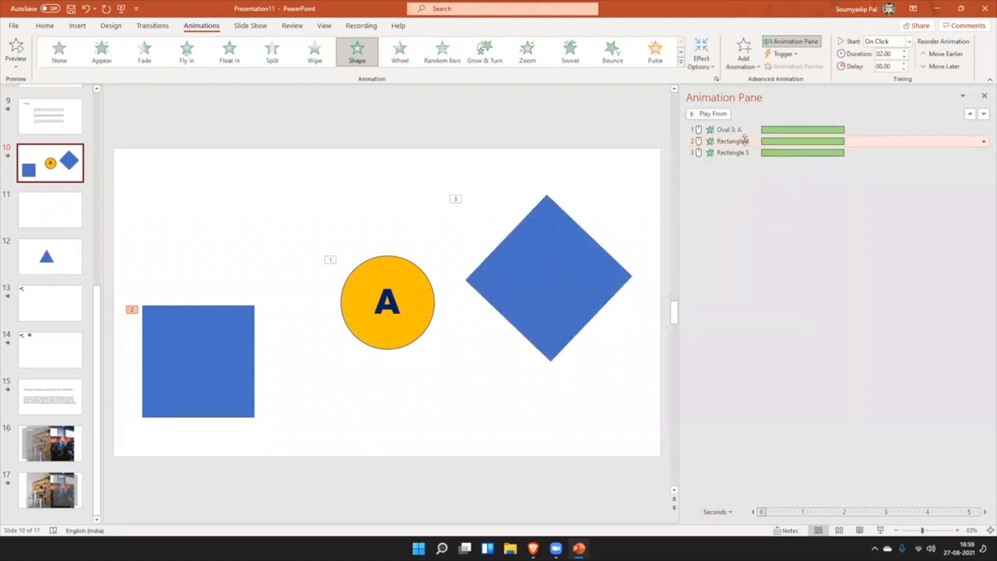
pyautogui.click(983, 143)
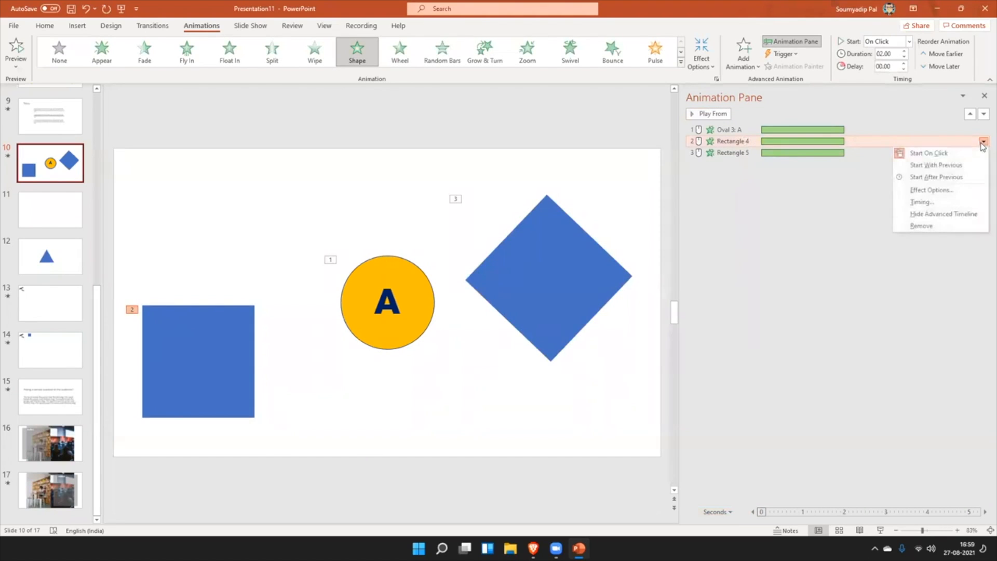
pyautogui.click(965, 177)
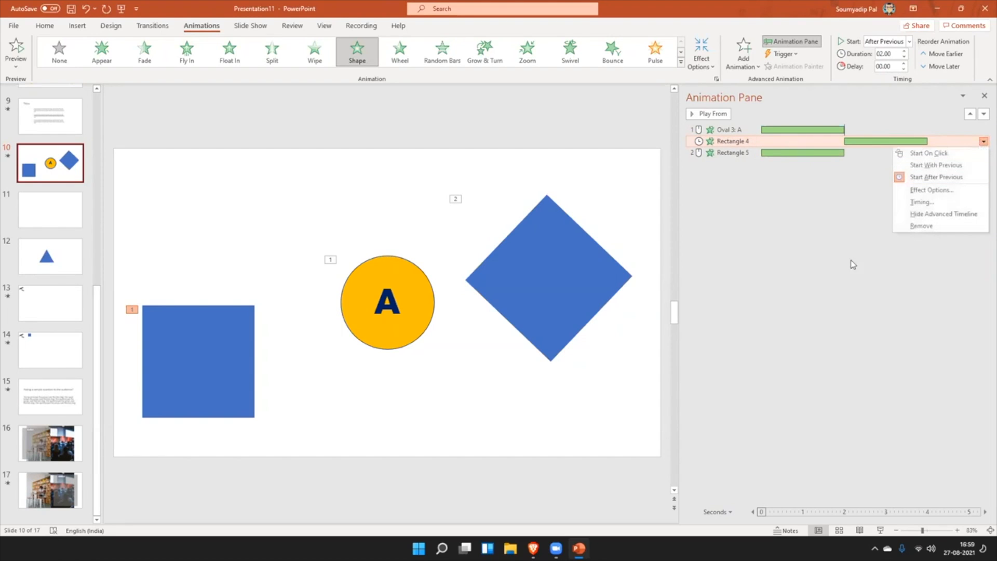
# Try removing Rectangle 4's animation, check slide 10 in the slide show, and undo the removal
pyautogui.click(948, 227)
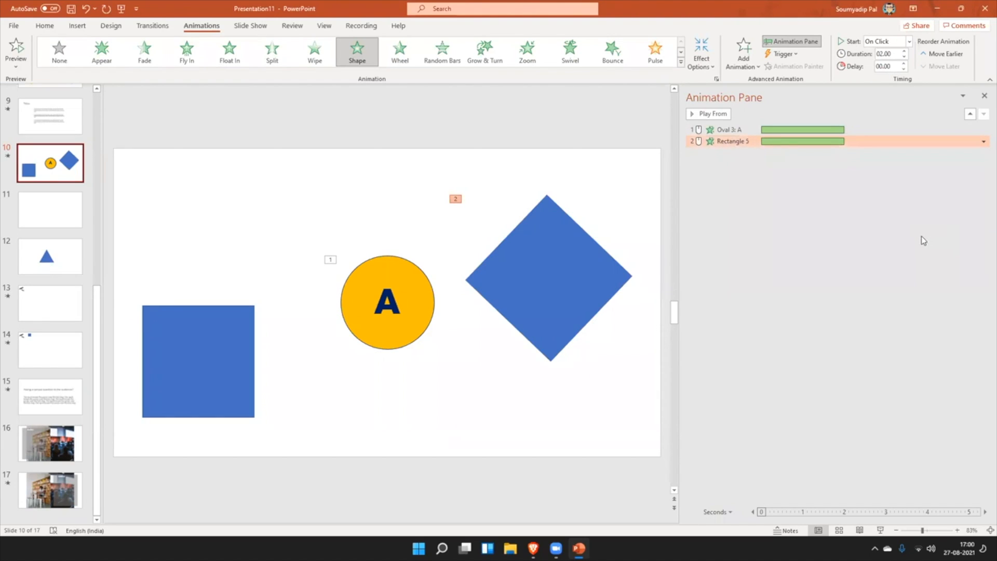
pyautogui.click(880, 531)
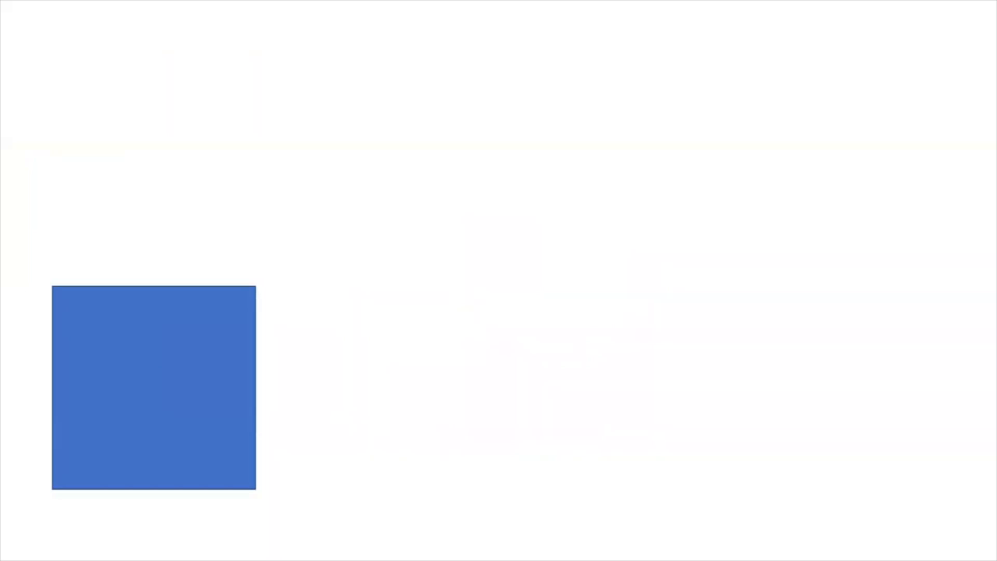
pyautogui.press('Escape')
pyautogui.hotkey('ctrl', 'y')
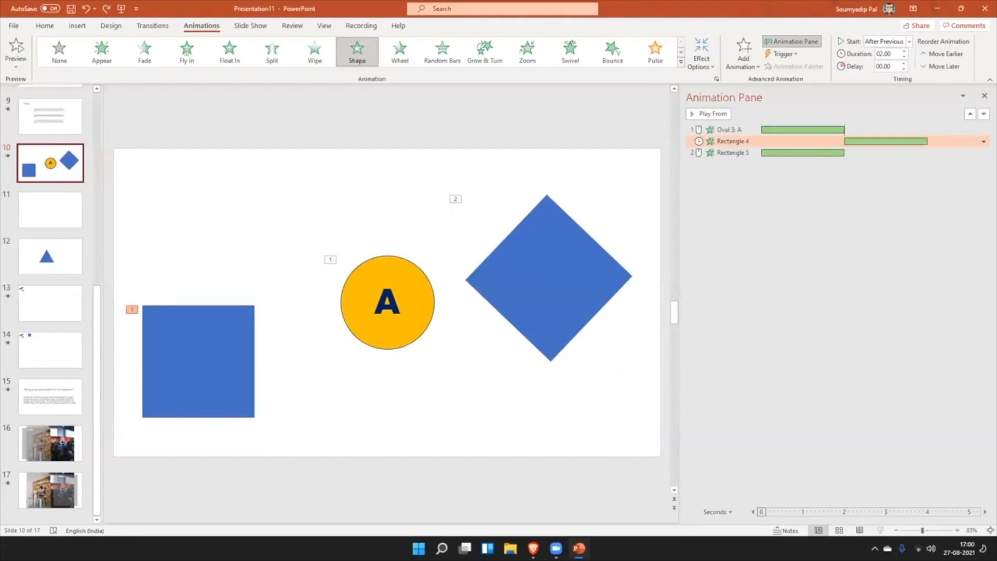
# Set Rectangle 5's animation to start after the previous one, and play slide 10 as a slide show
pyautogui.click(833, 152)
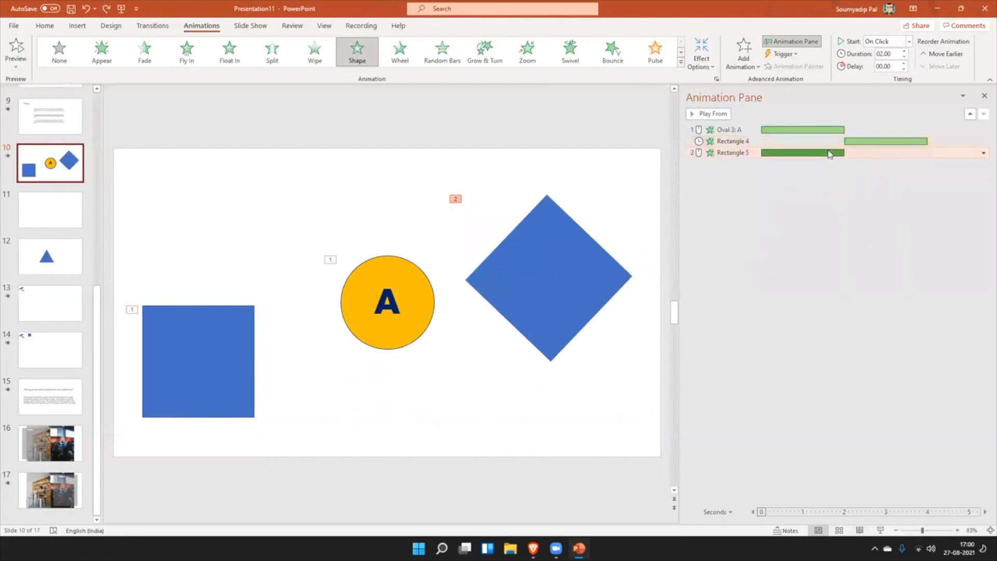
pyautogui.click(982, 153)
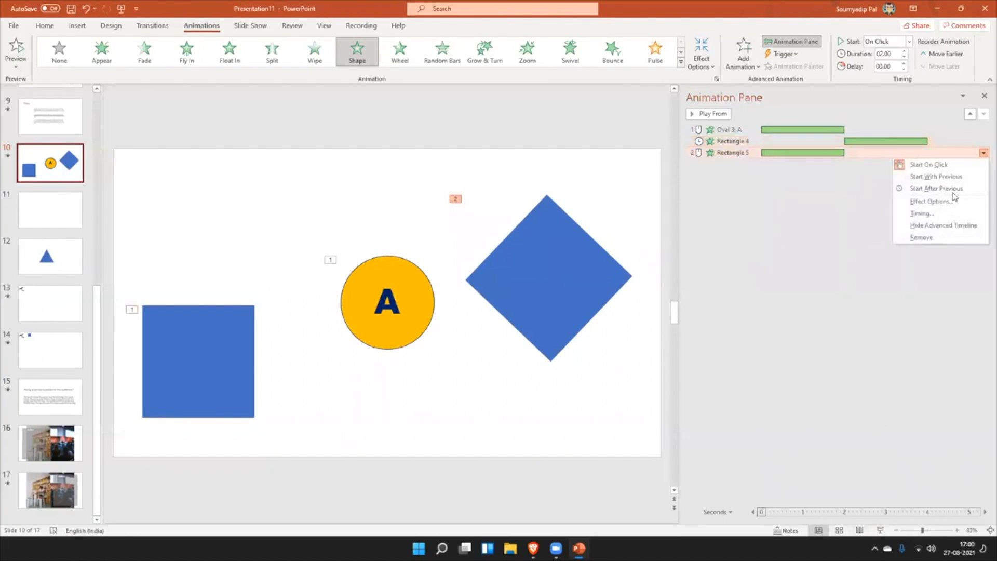
pyautogui.click(936, 189)
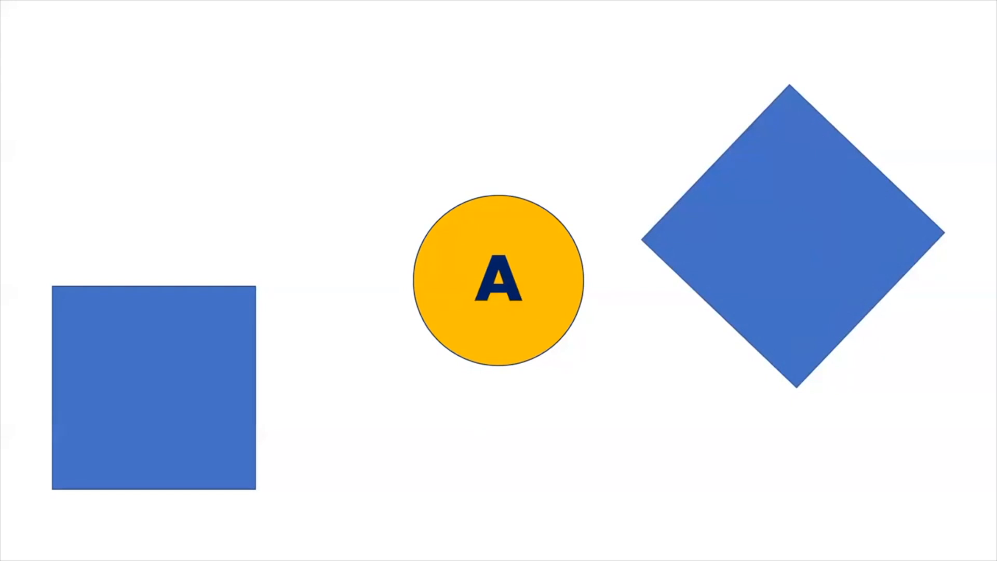
pyautogui.press('Escape')
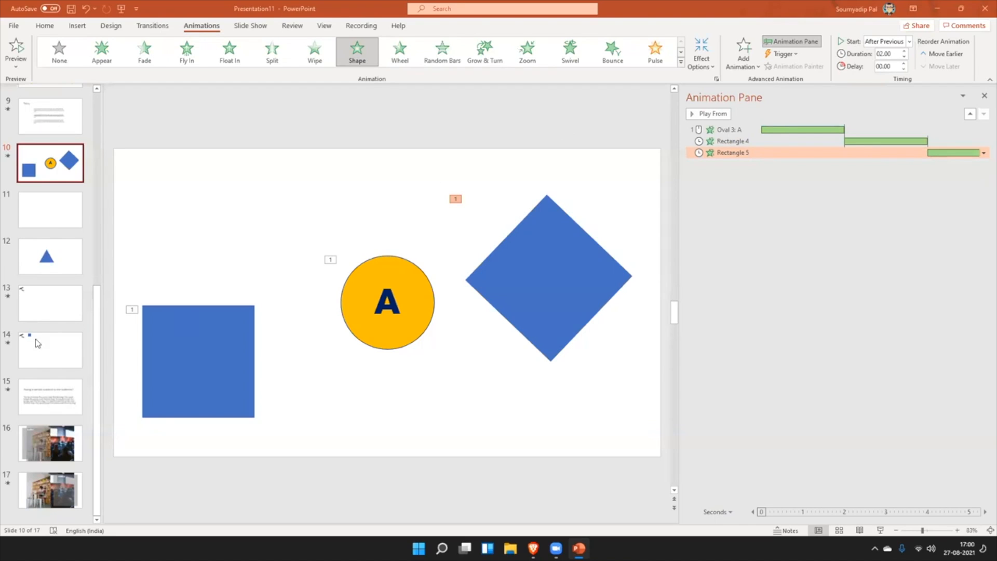
# Make slide 10 advance automatically after 00:02.00 in its transition timing
pyautogui.scroll(3, 35, 338)
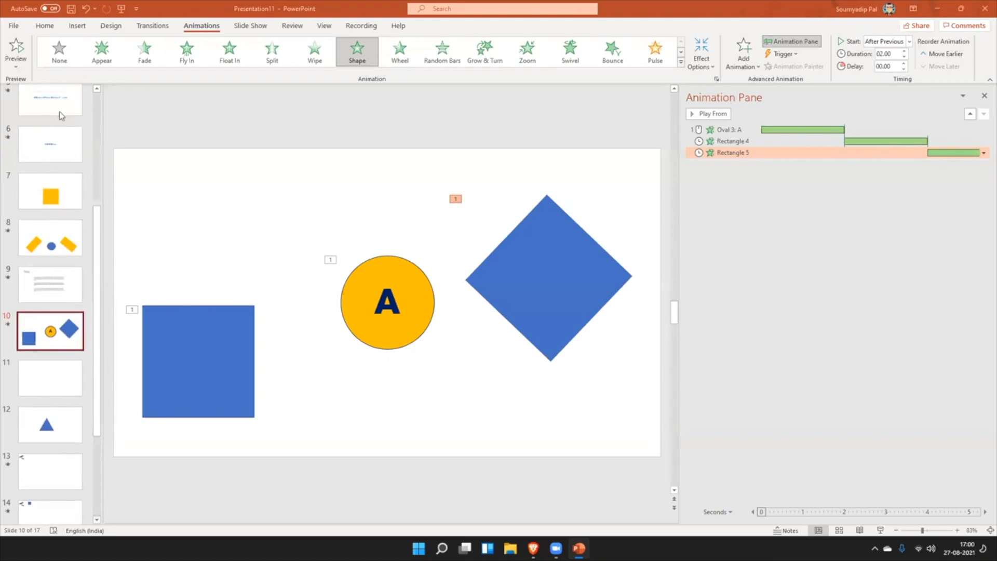
pyautogui.scroll(4, 61, 116)
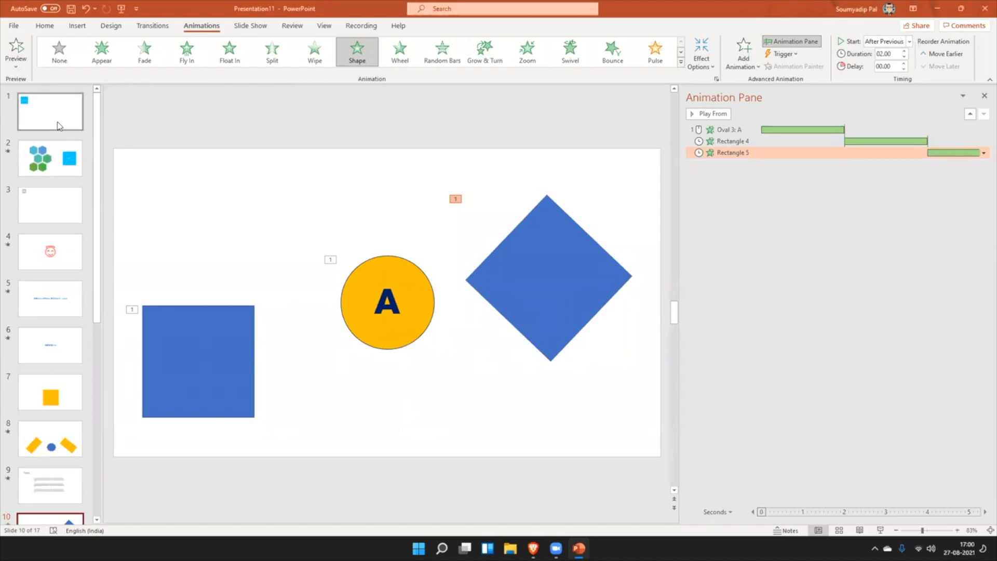
pyautogui.click(155, 26)
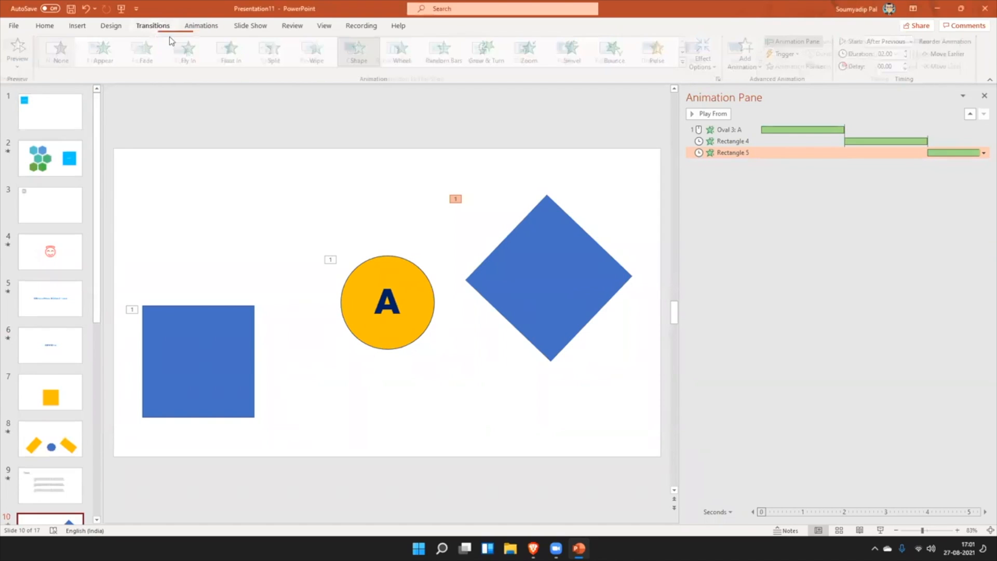
pyautogui.click(915, 67)
pyautogui.click(957, 64)
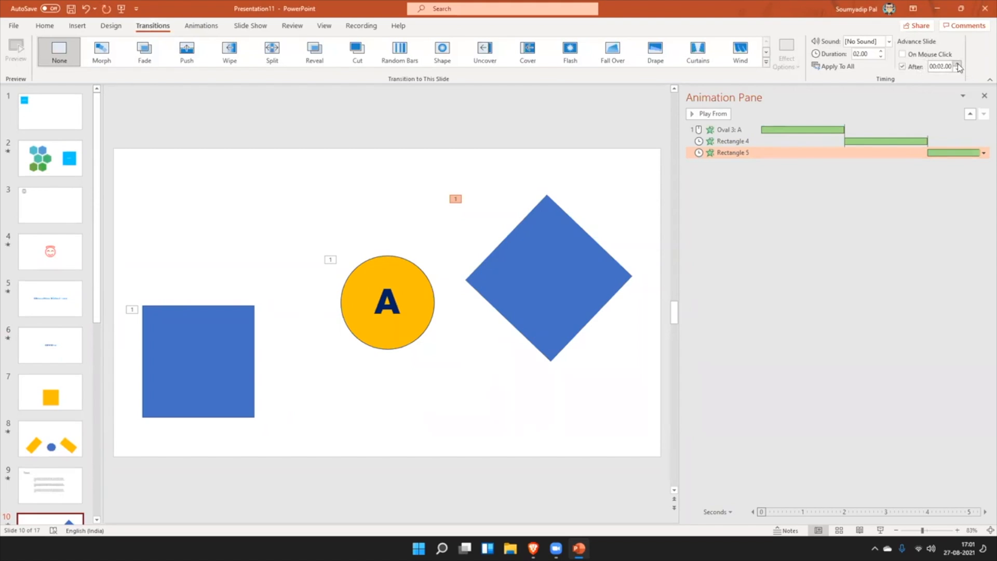
# Set an automatic advance time on slide 2, and display slide 3 and the smiley slide 4
pyautogui.click(46, 168)
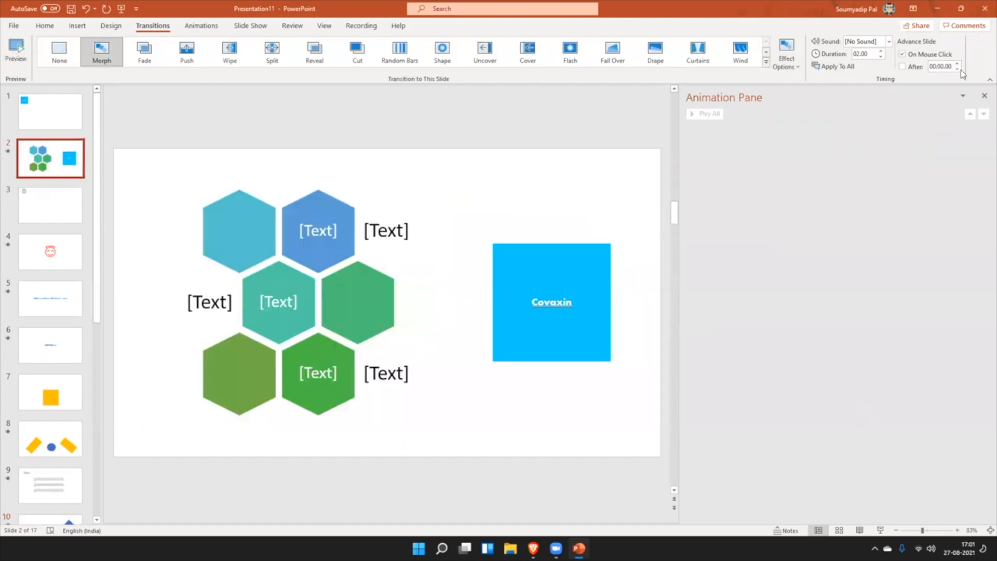
pyautogui.click(958, 64)
pyautogui.click(958, 64)
pyautogui.click(957, 64)
pyautogui.click(958, 64)
pyautogui.click(958, 64)
pyautogui.click(37, 203)
pyautogui.click(54, 257)
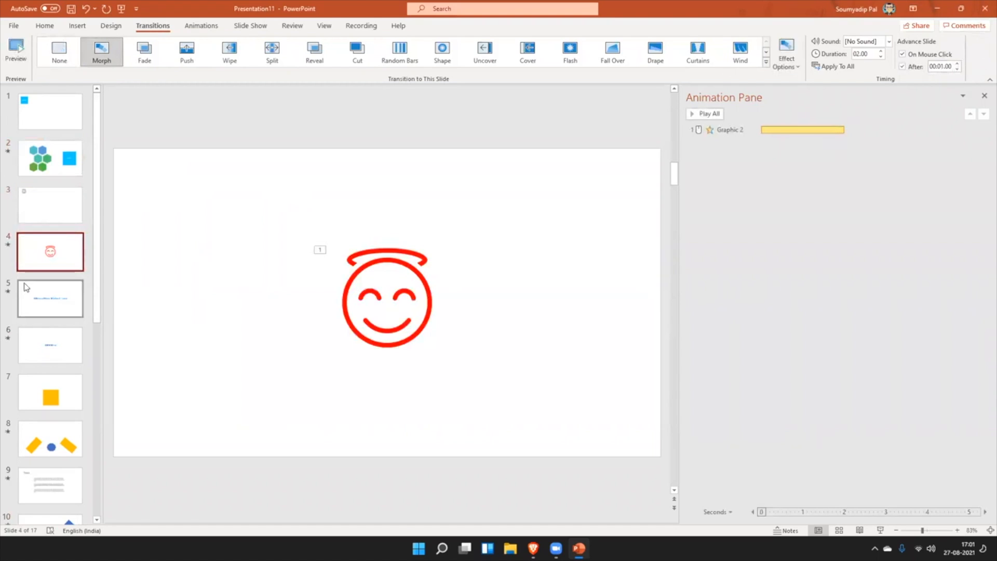
# Select all slides and apply an automatic advance after 00:02.00 to the whole presentation
pyautogui.hotkey('ctrl', 'a')
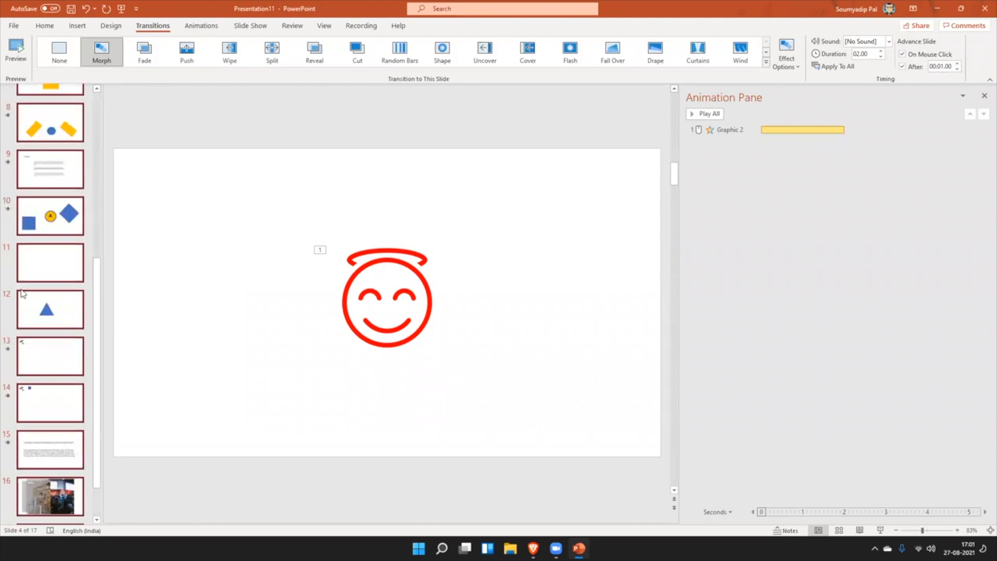
pyautogui.click(957, 63)
pyautogui.click(958, 64)
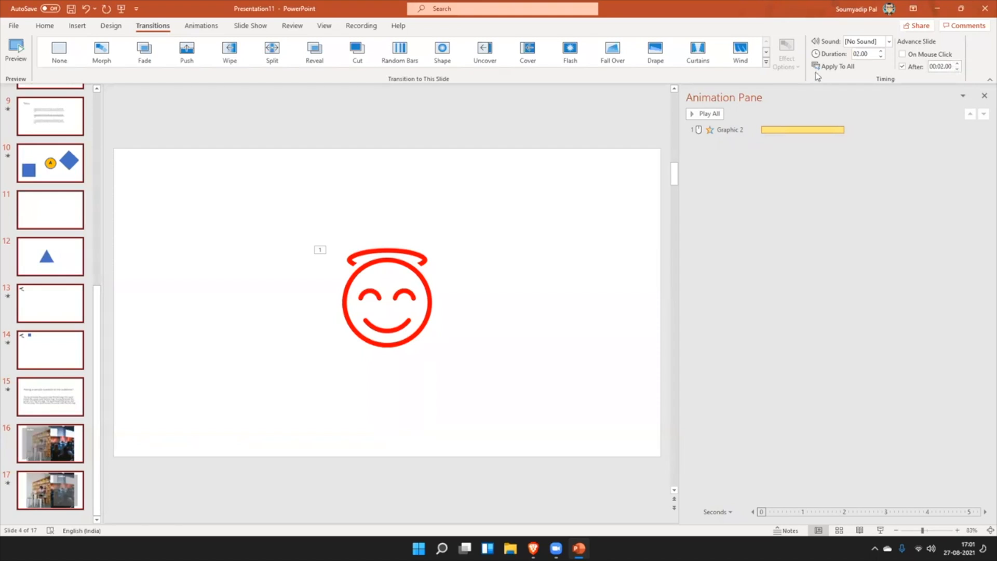
pyautogui.click(833, 67)
pyautogui.scroll(5, 52, 296)
pyautogui.scroll(3, 47, 334)
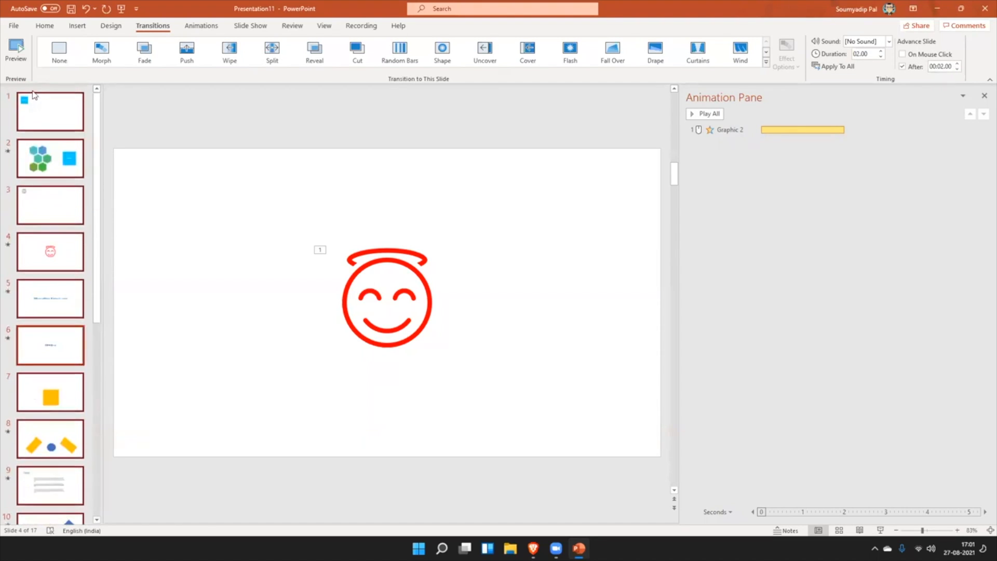
# Play the slide show from slide 1 through slide 5 to check the automatic advance, and end it
pyautogui.click(880, 530)
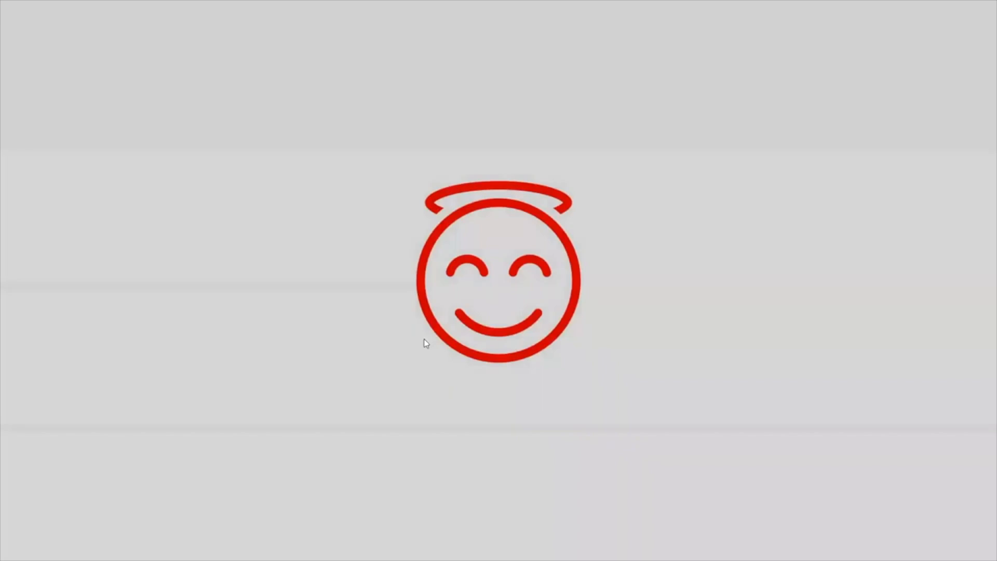
pyautogui.press('Escape')
pyautogui.click(38, 107)
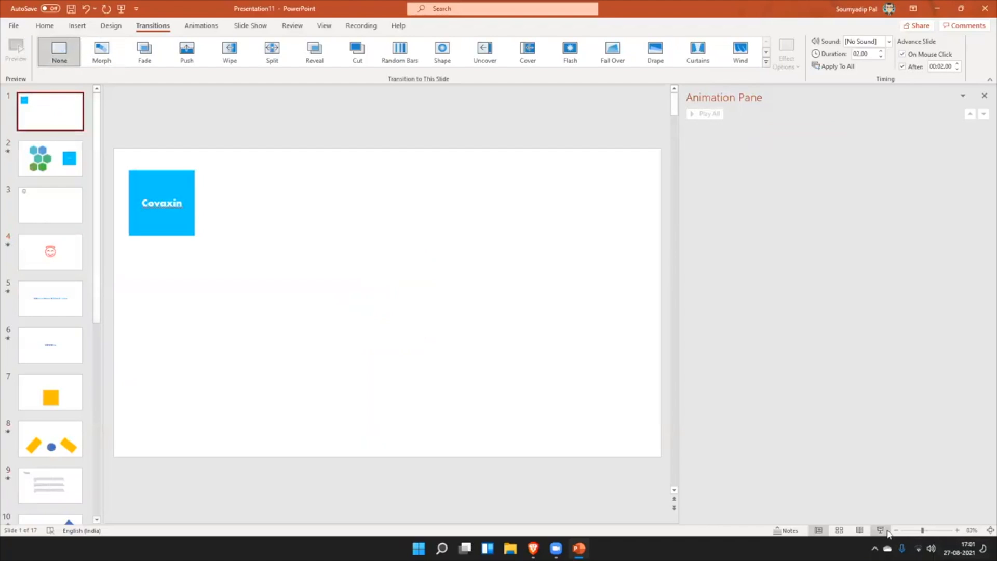
pyautogui.click(880, 530)
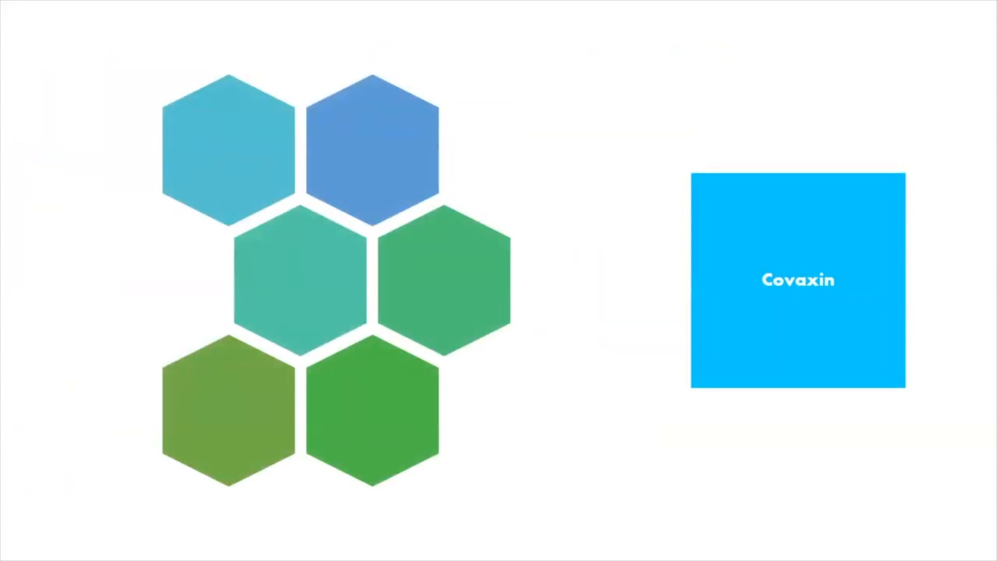
pyautogui.press('Right')
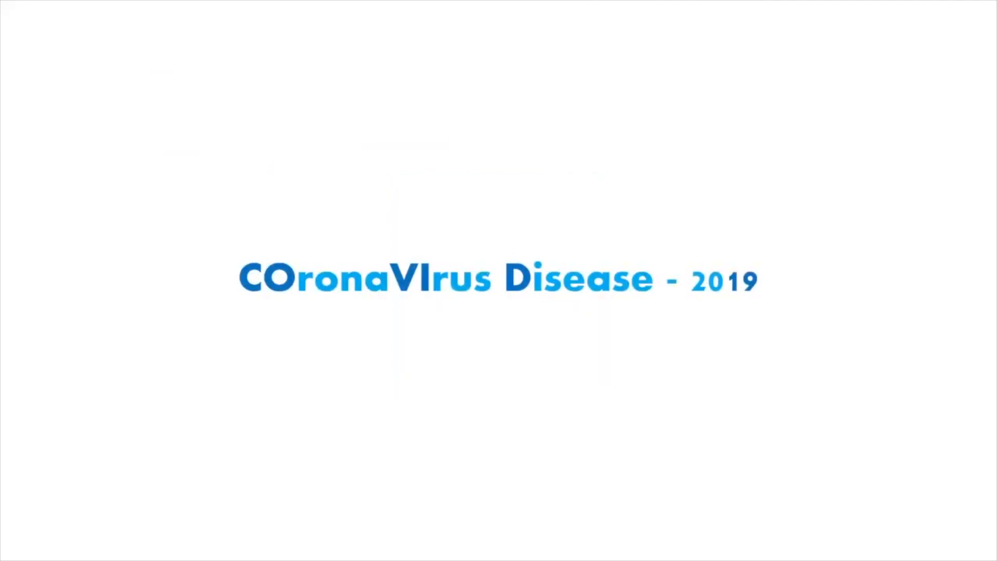
pyautogui.press('Escape')
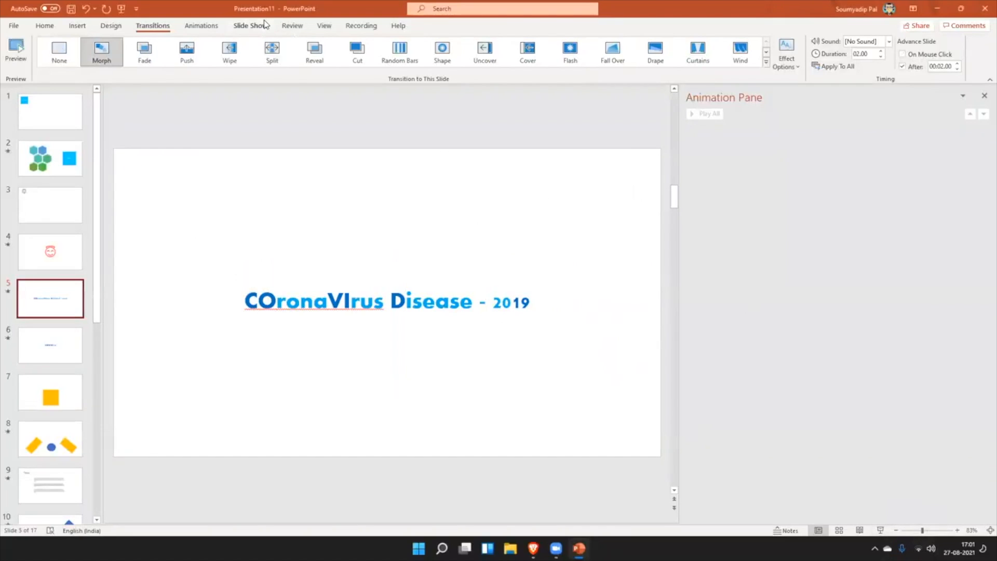
# Review the show type, looping and slide advance options for the slide show setup without changing them
pyautogui.click(250, 25)
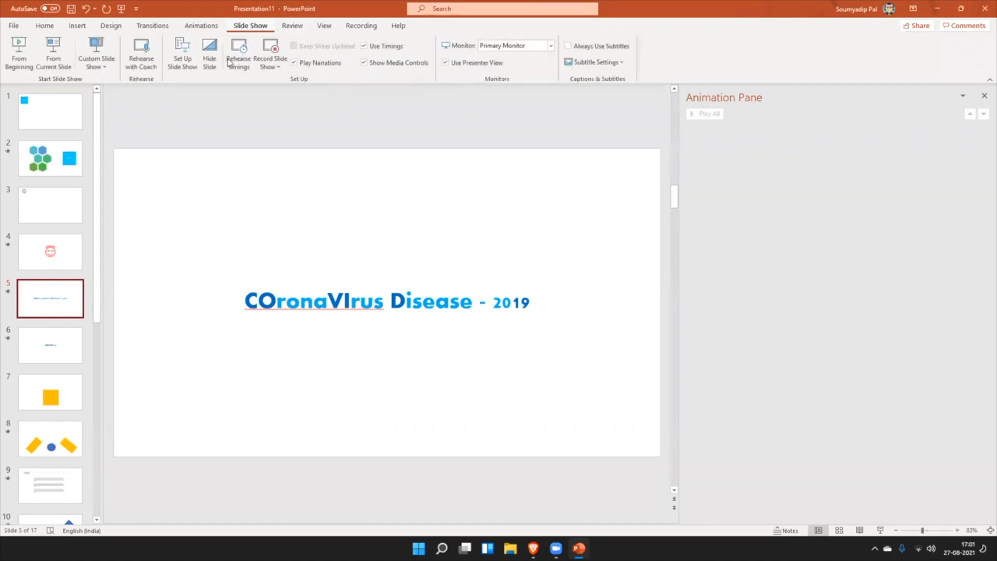
pyautogui.click(175, 71)
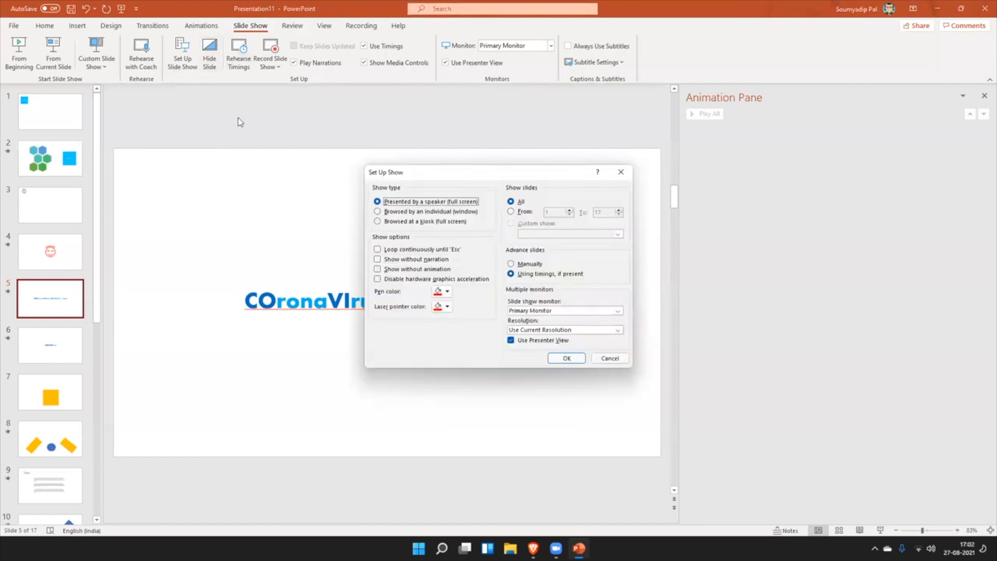
pyautogui.click(609, 358)
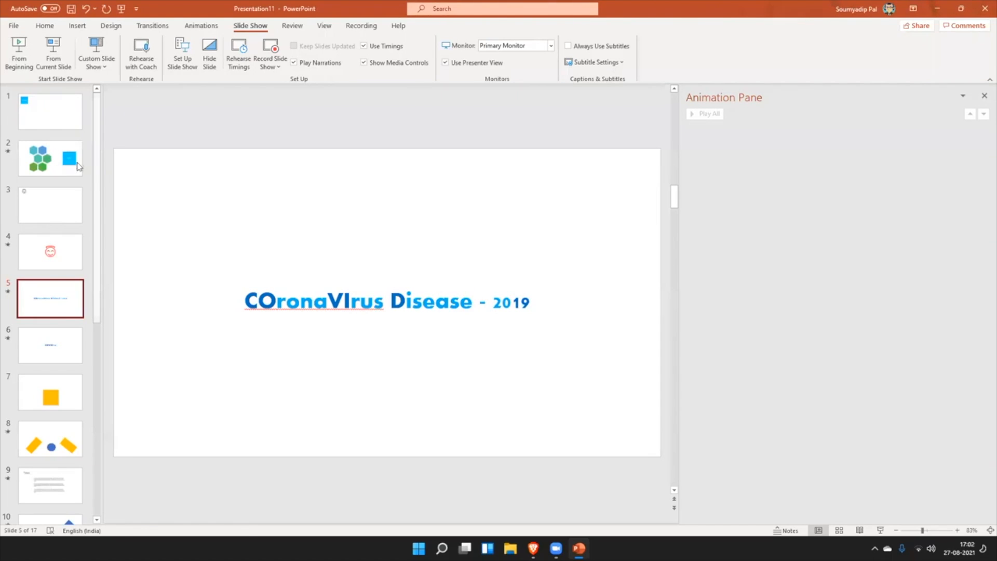
# Save the presentation to the Desktop as a PowerPoint Show (*.ppsx) named test
pyautogui.hotkey('alt', 'f')
pyautogui.click(154, 161)
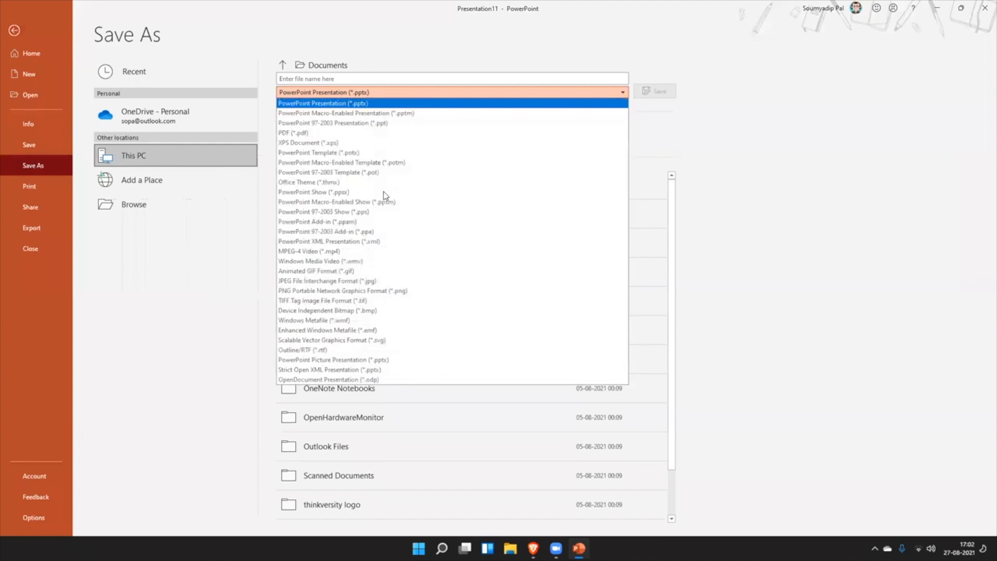
pyautogui.click(383, 192)
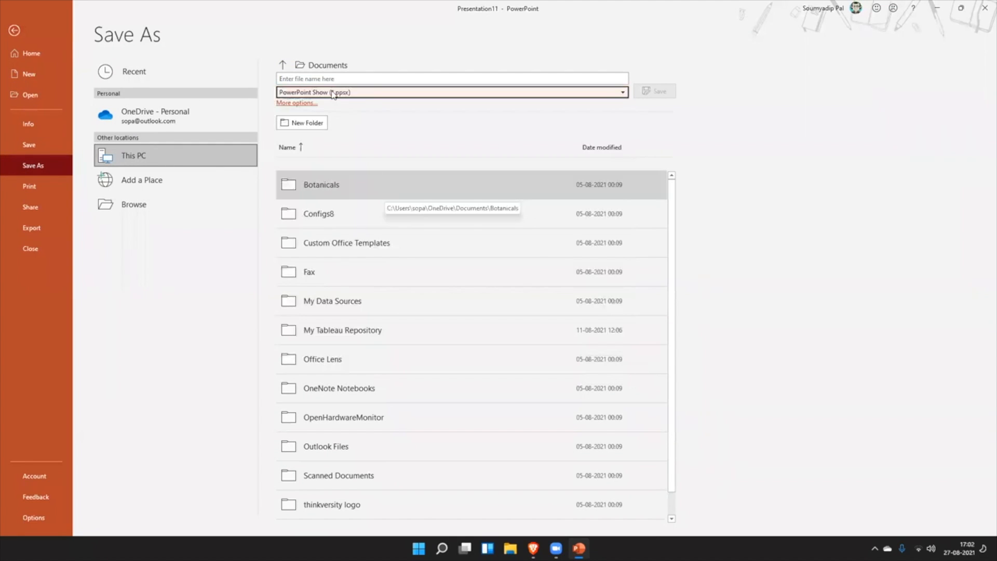
pyautogui.click(321, 77)
pyautogui.write('test')
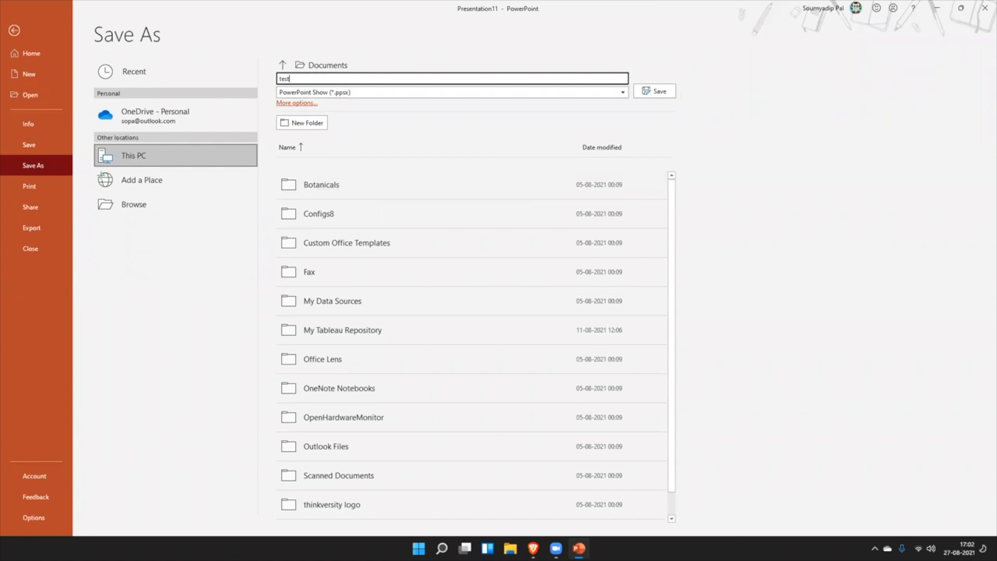
pyautogui.click(284, 65)
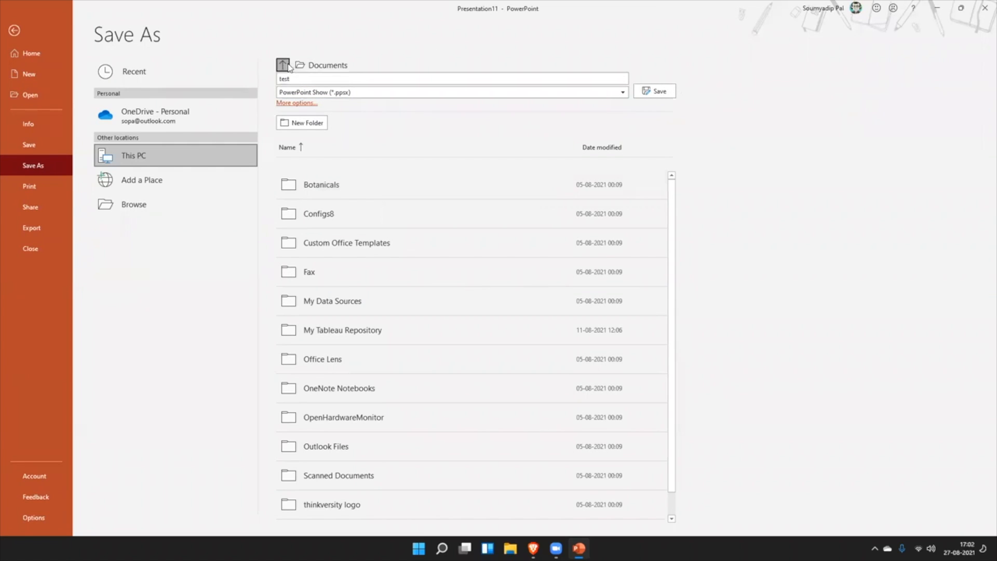
pyautogui.click(319, 141)
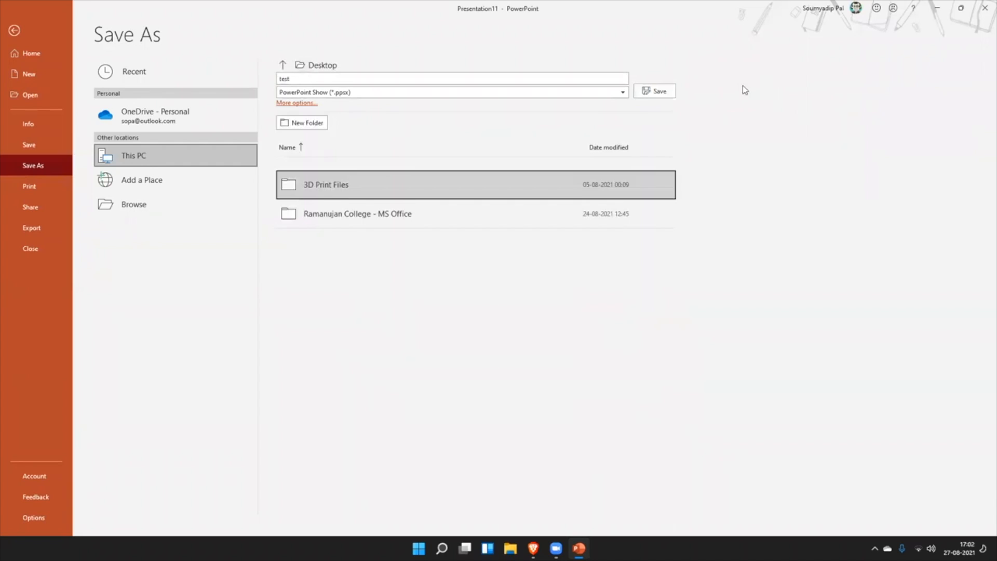
pyautogui.click(651, 93)
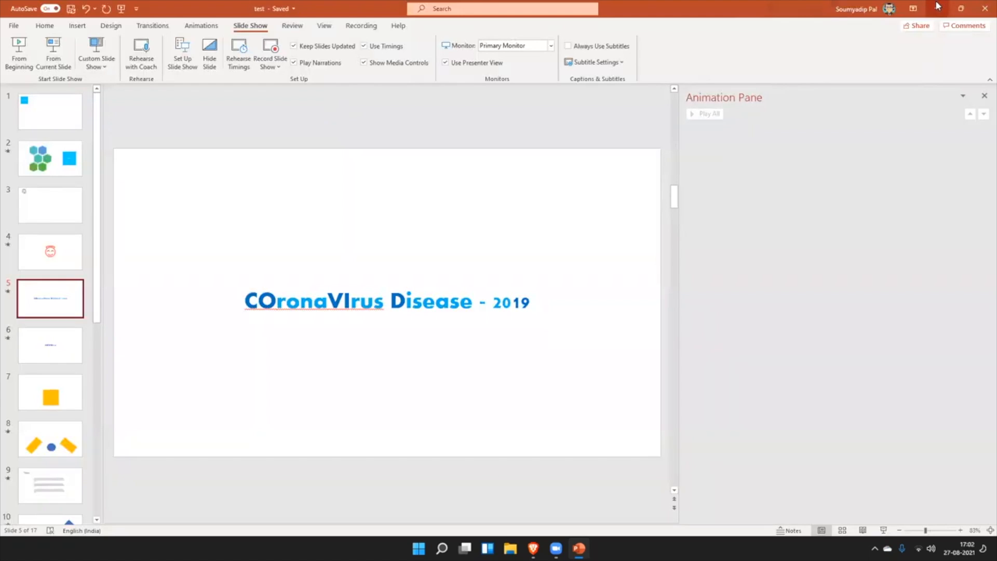
# Switch to the Windows desktop and open the saved test show file so it plays directly
pyautogui.hotkey('alt', 'Tab')
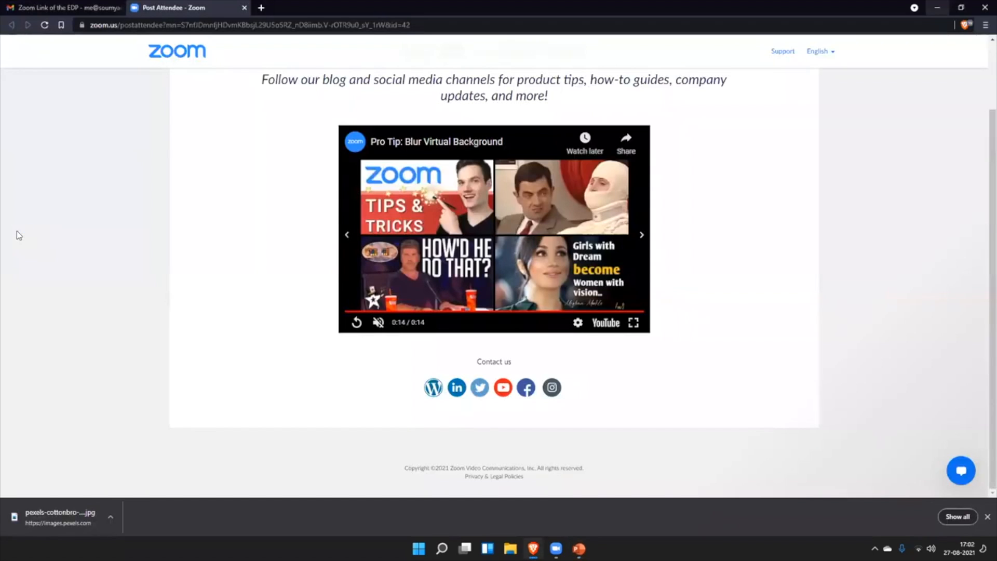
pyautogui.press('super+d')
pyautogui.doubleClick(18, 234)
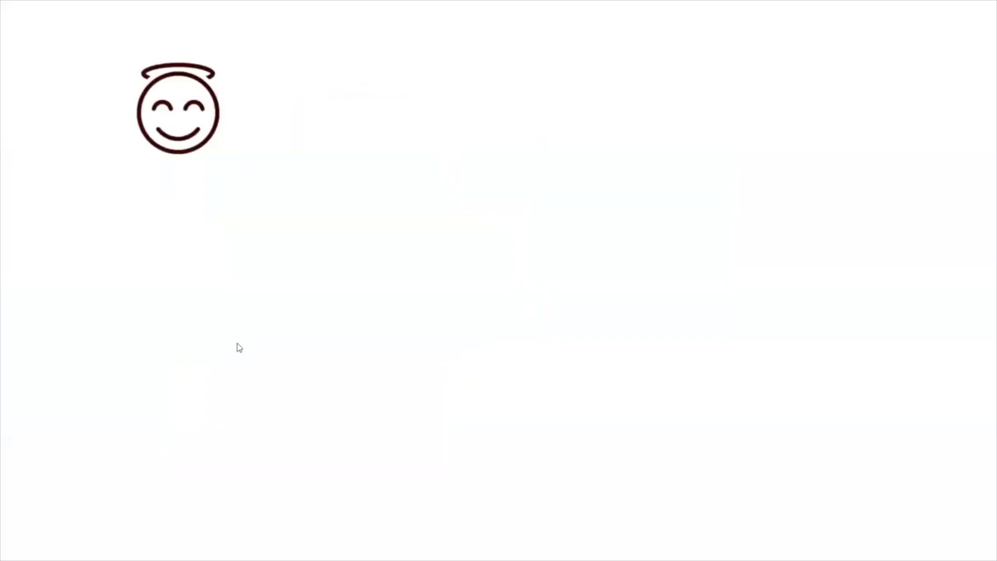
# Exit the playing slide show, return to slide 1 in the editing view, and narrow the Animation Pane to enlarge the slide area
pyautogui.press('Escape')
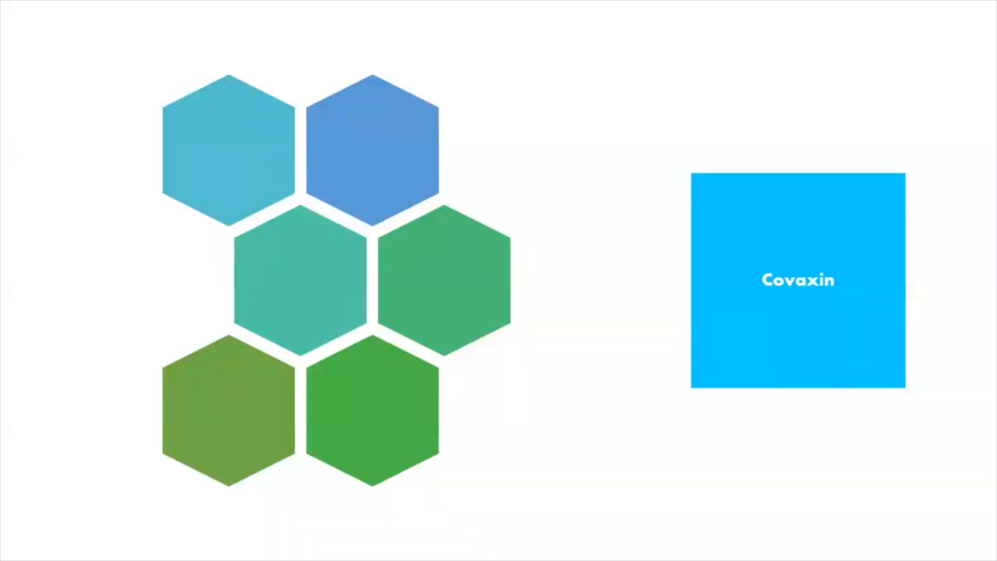
pyautogui.press('Right')
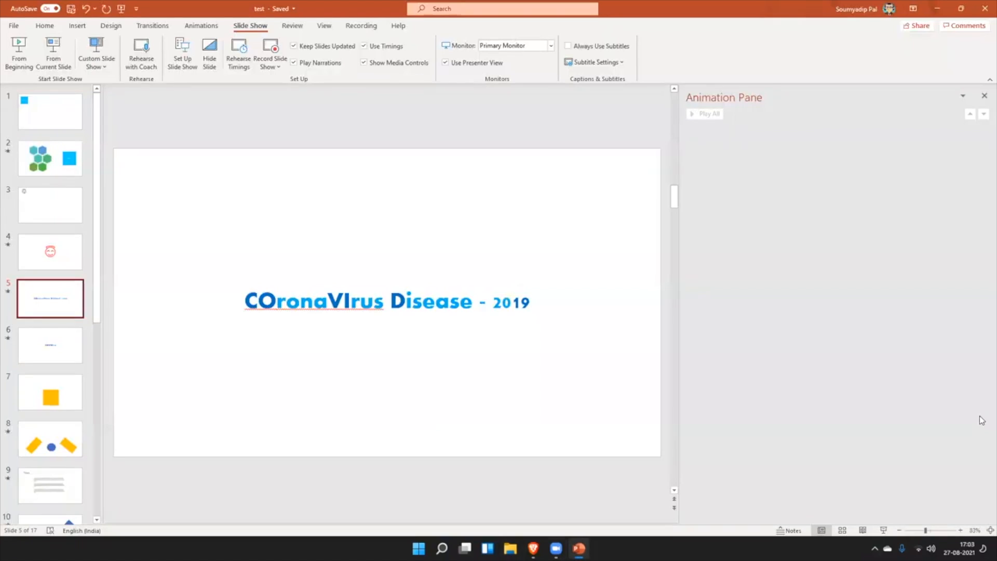
pyautogui.press('Home')
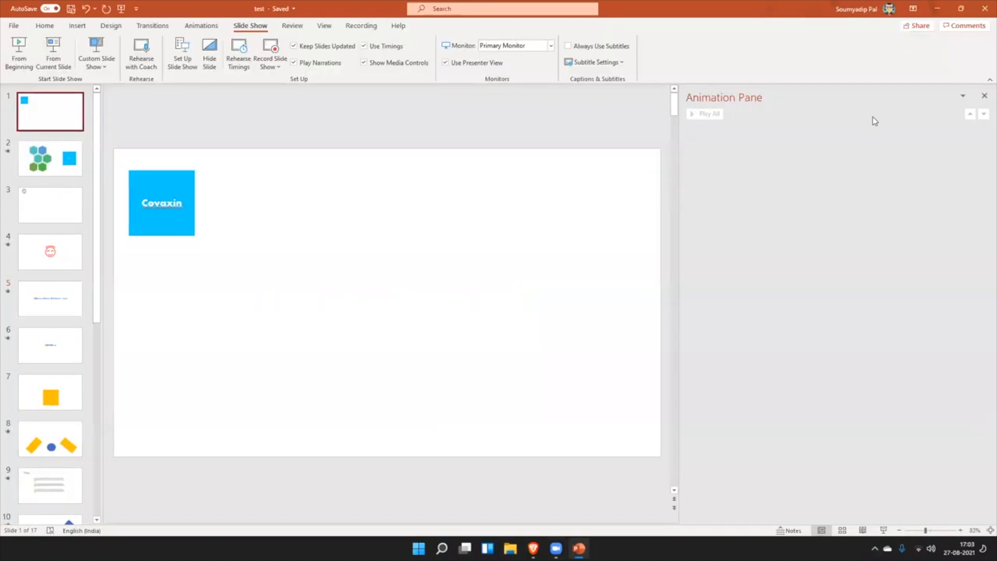
pyautogui.moveTo(679, 143); pyautogui.dragTo(878, 144)
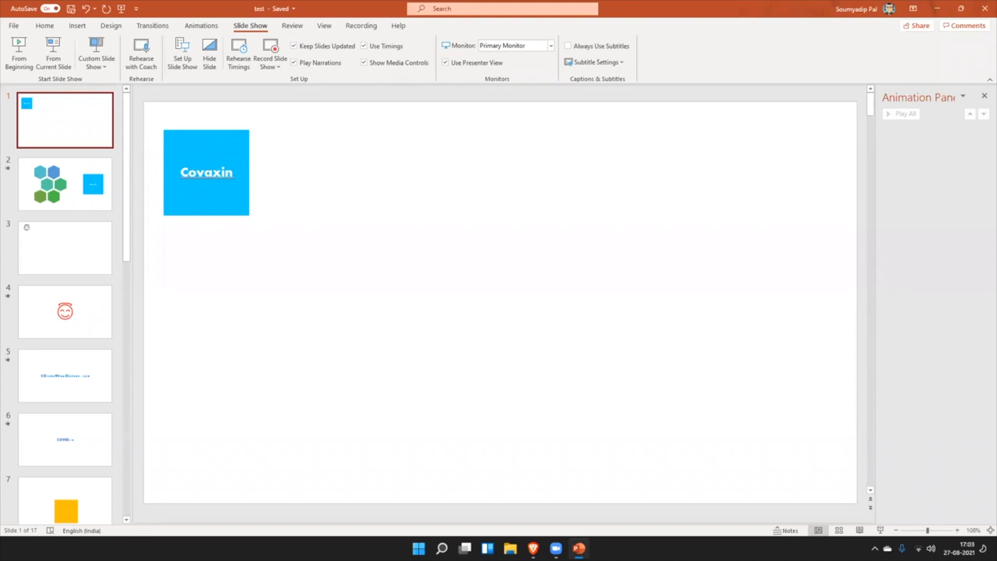
# Hide slide 9, the Titles slide with three bulleted paragraphs, from the slide show
pyautogui.click(938, 6)
pyautogui.scroll(-3, 57, 389)
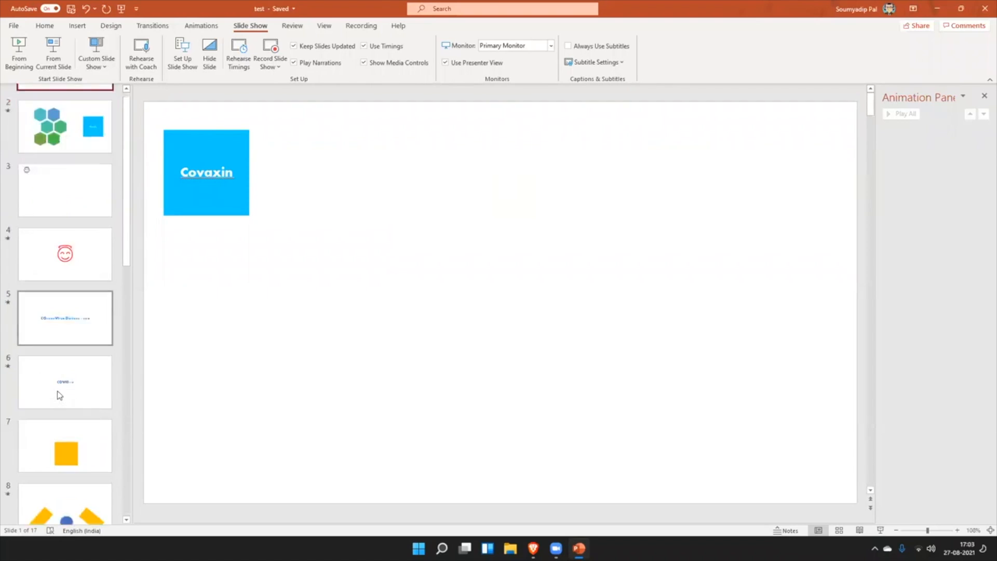
pyautogui.scroll(-1, 58, 394)
pyautogui.click(91, 389)
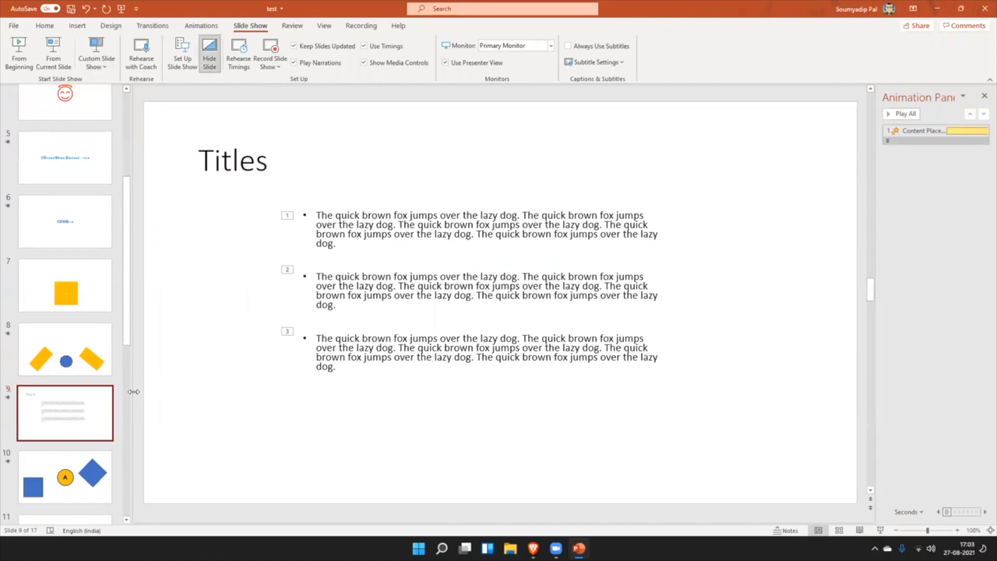
pyautogui.rightClick(40, 426)
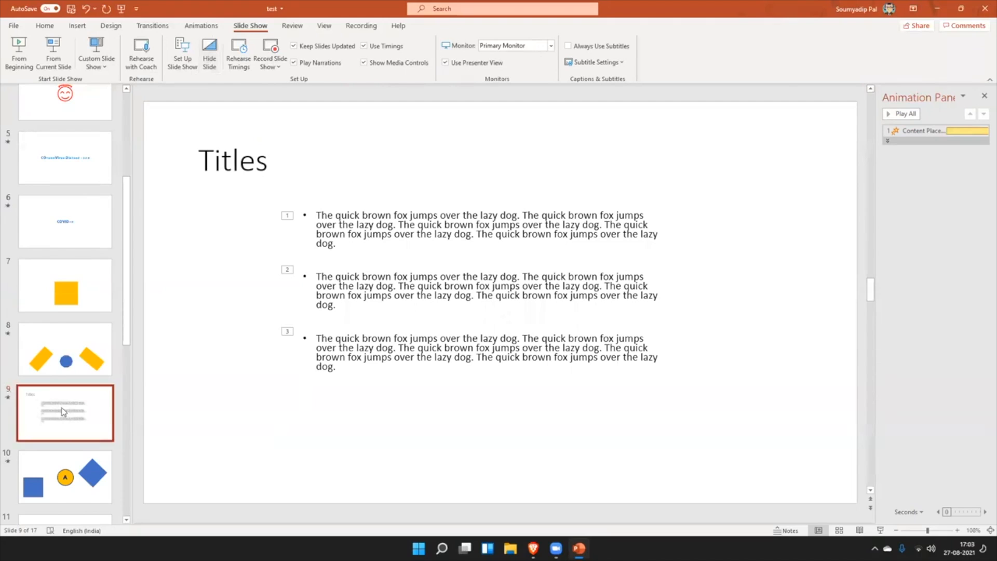
pyautogui.click(65, 403)
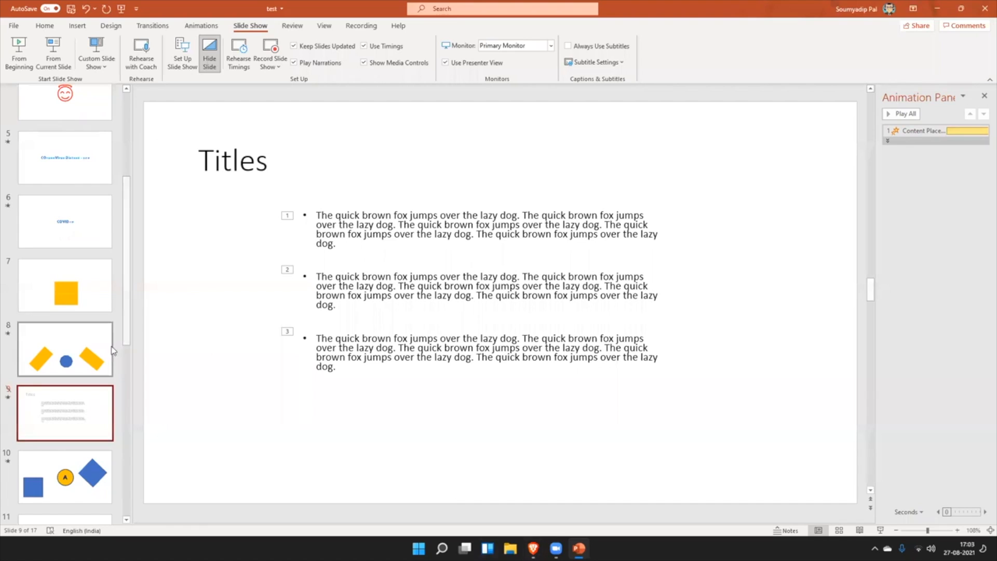
# Return to slide 1 and review the Record Slide Show options without starting a recording
pyautogui.scroll(3, 64, 250)
pyautogui.click(47, 107)
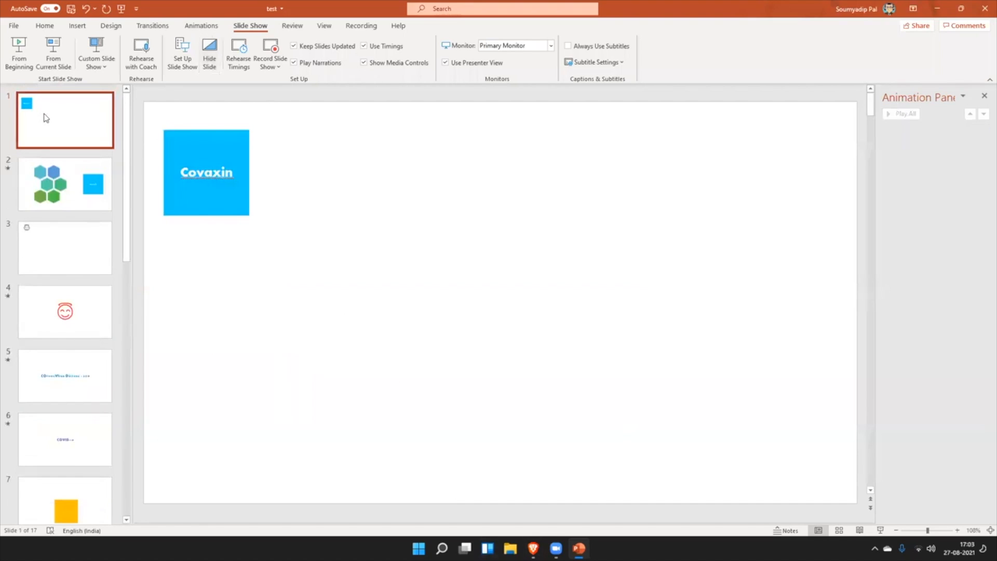
pyautogui.click(275, 71)
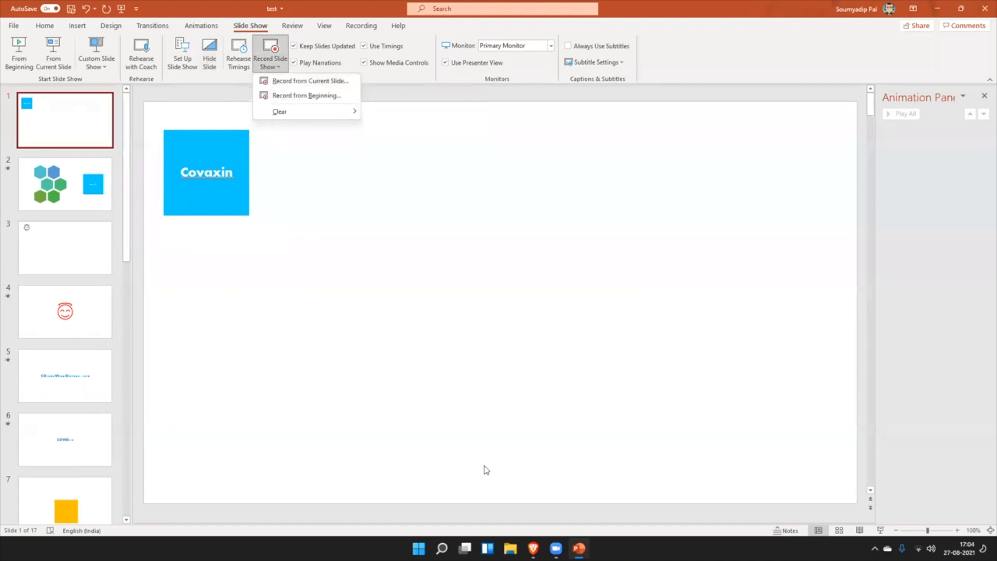
pyautogui.click(253, 335)
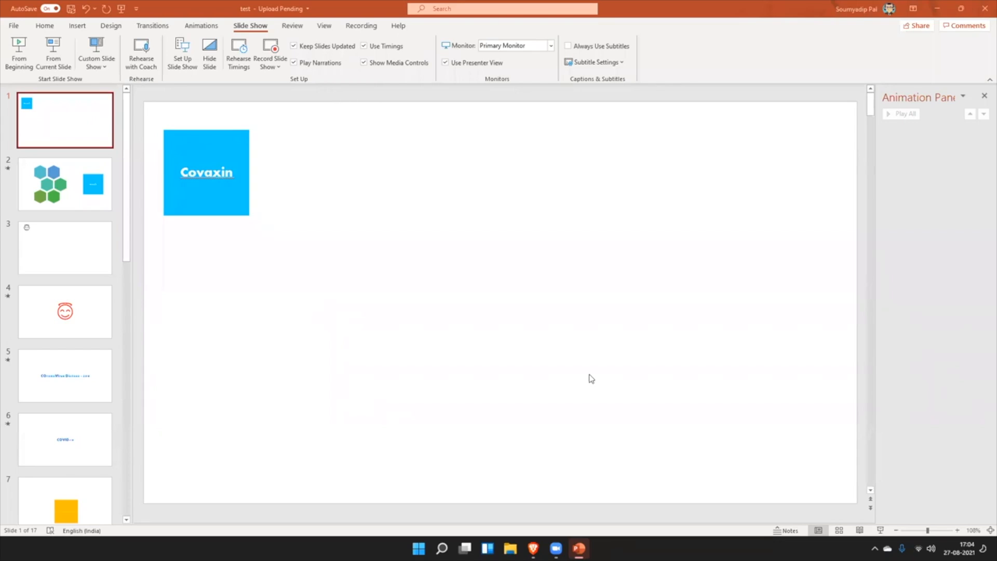
# Review the Create a Video export options for quality, timings and seconds per slide, and leave without exporting
pyautogui.click(13, 27)
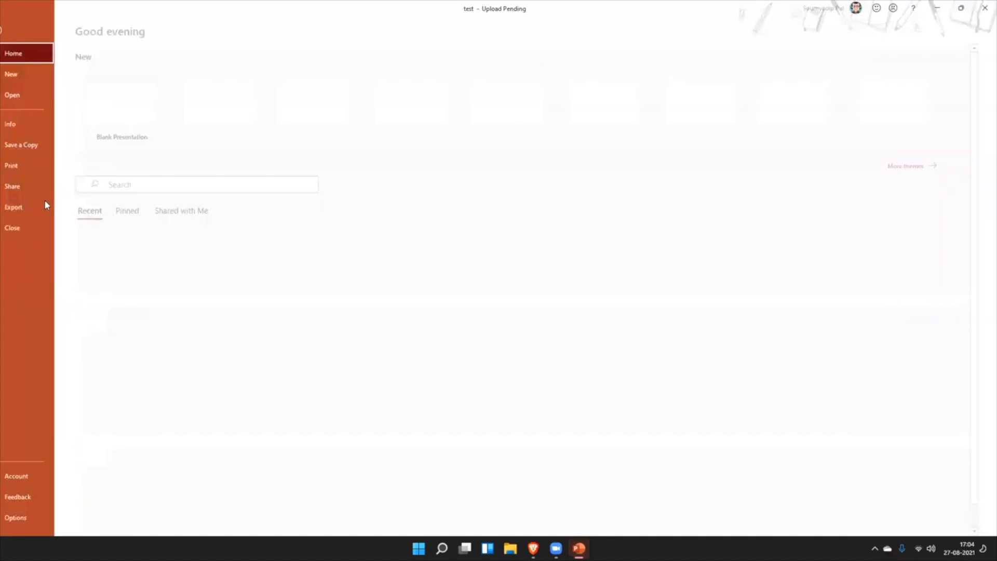
pyautogui.click(44, 205)
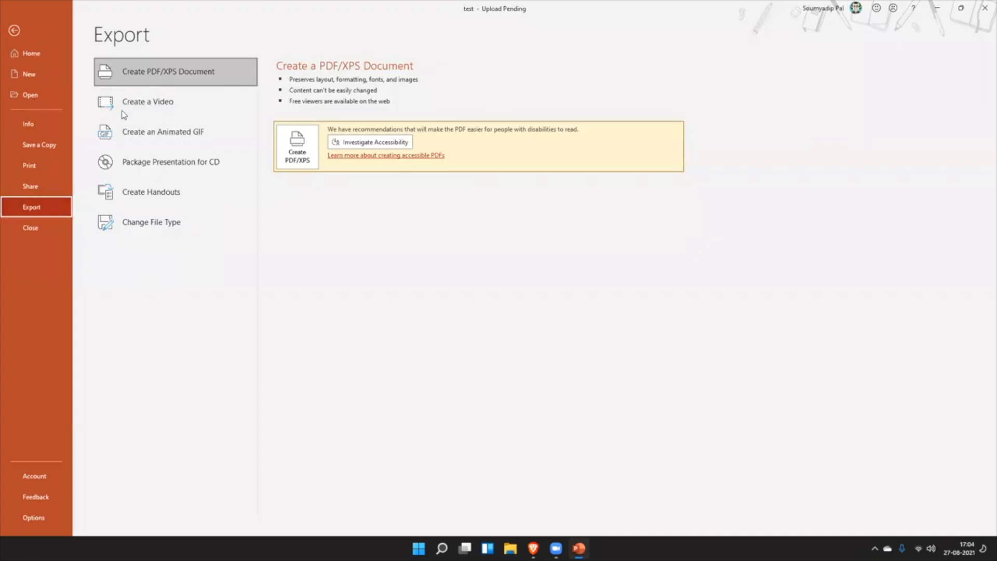
pyautogui.click(155, 104)
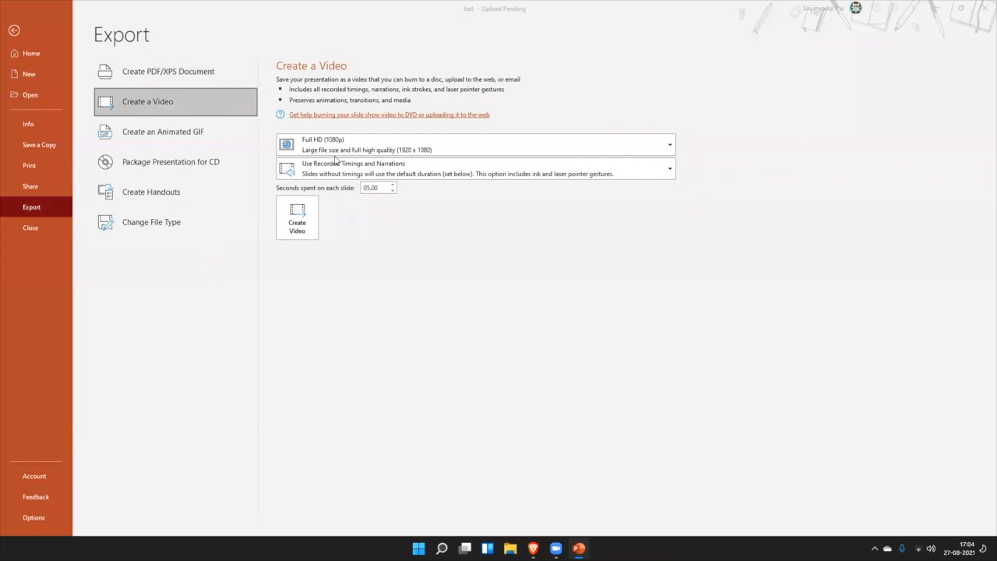
pyautogui.click(16, 32)
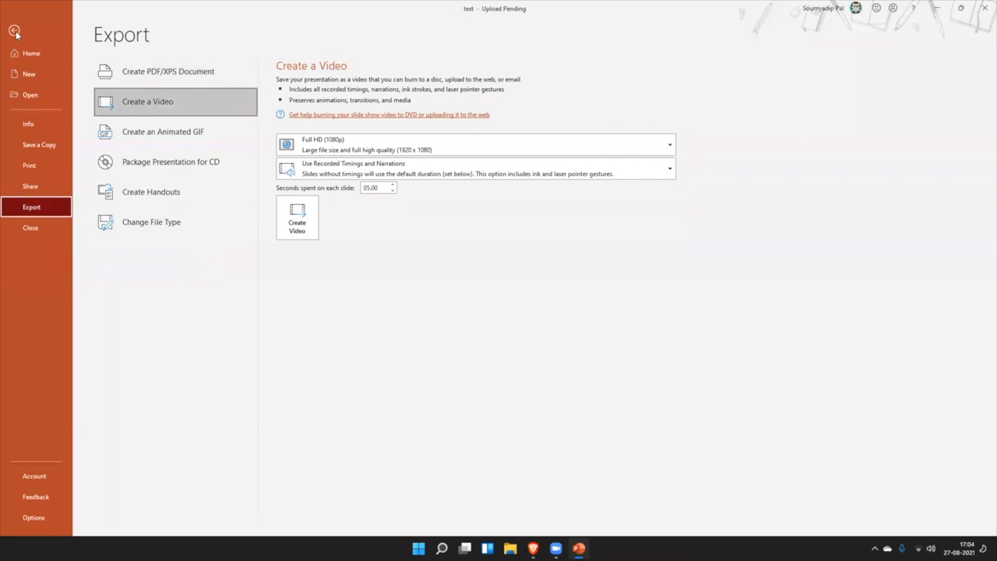